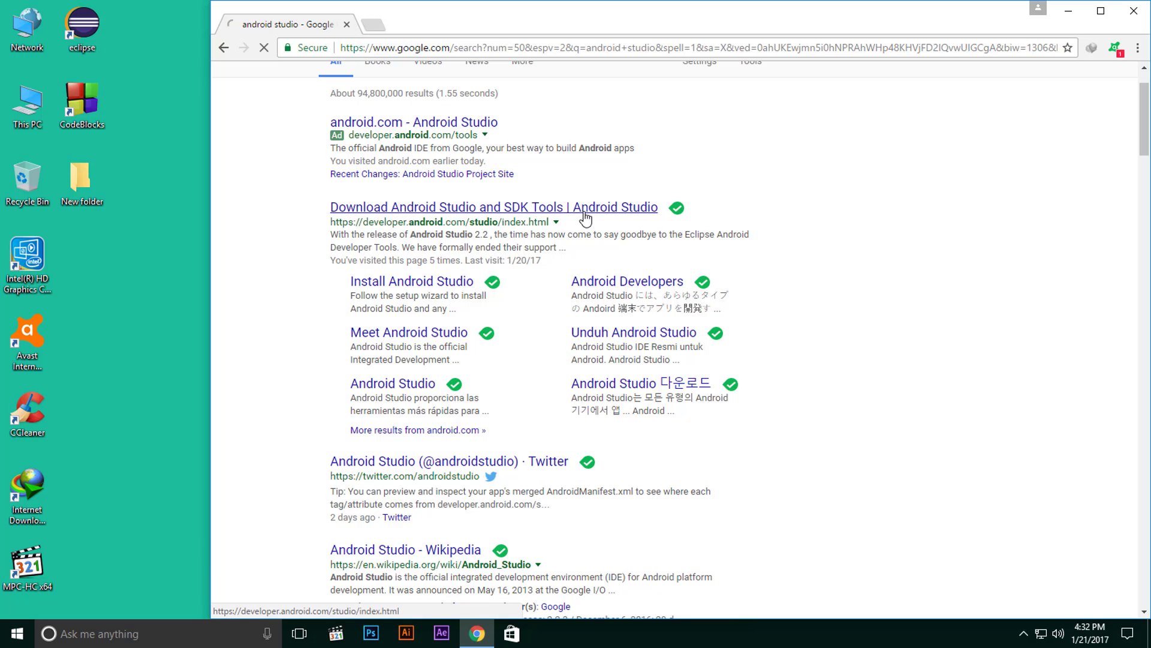
Open the "Download Android Studio and SDK Tools" search result and look over the introduction of the Android Studio page.
click(556, 215)
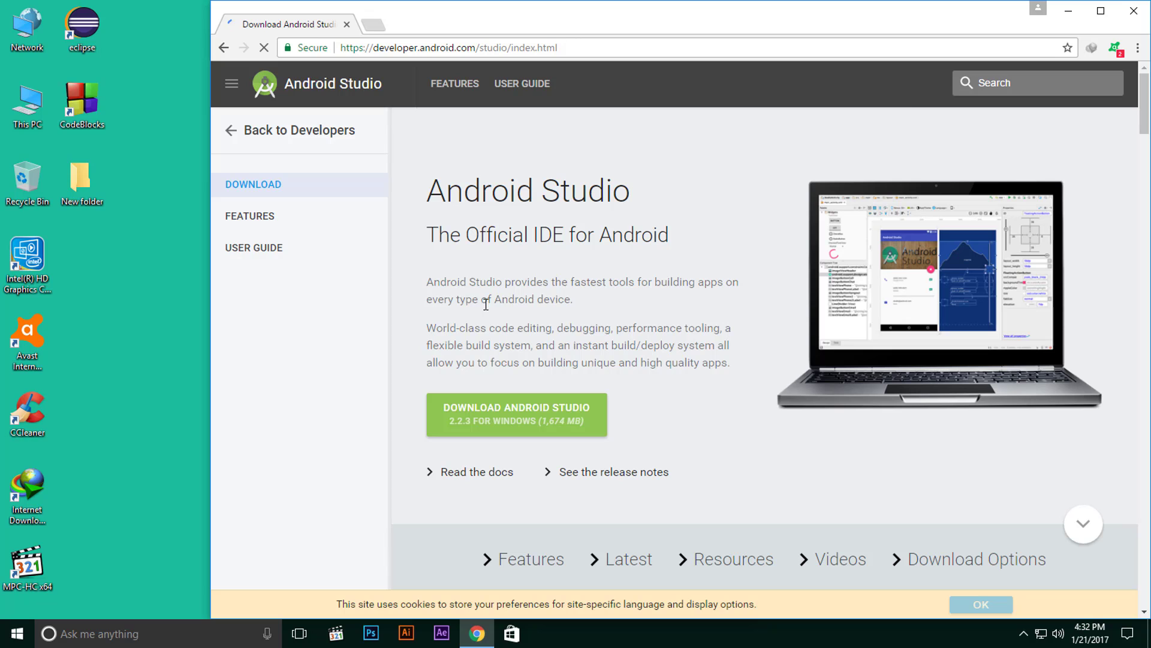
scroll(486, 303, down, 1)
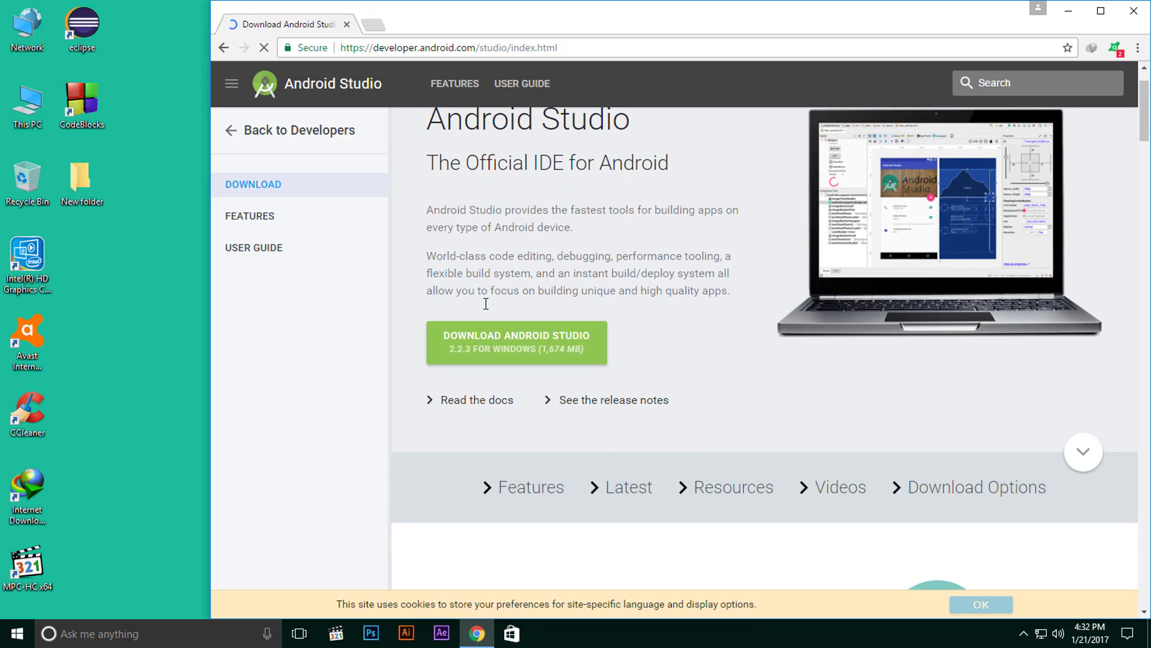
scroll(486, 303, up, 1)
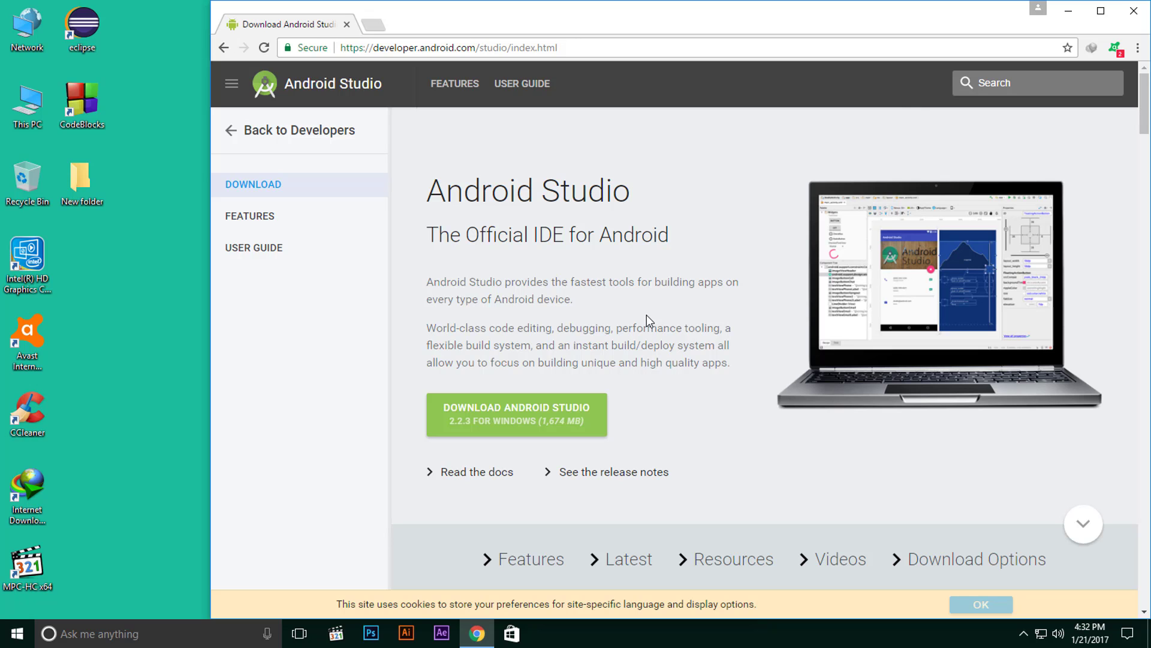
scroll(646, 315, down, 3)
scroll(646, 315, up, 3)
scroll(648, 322, down, 3)
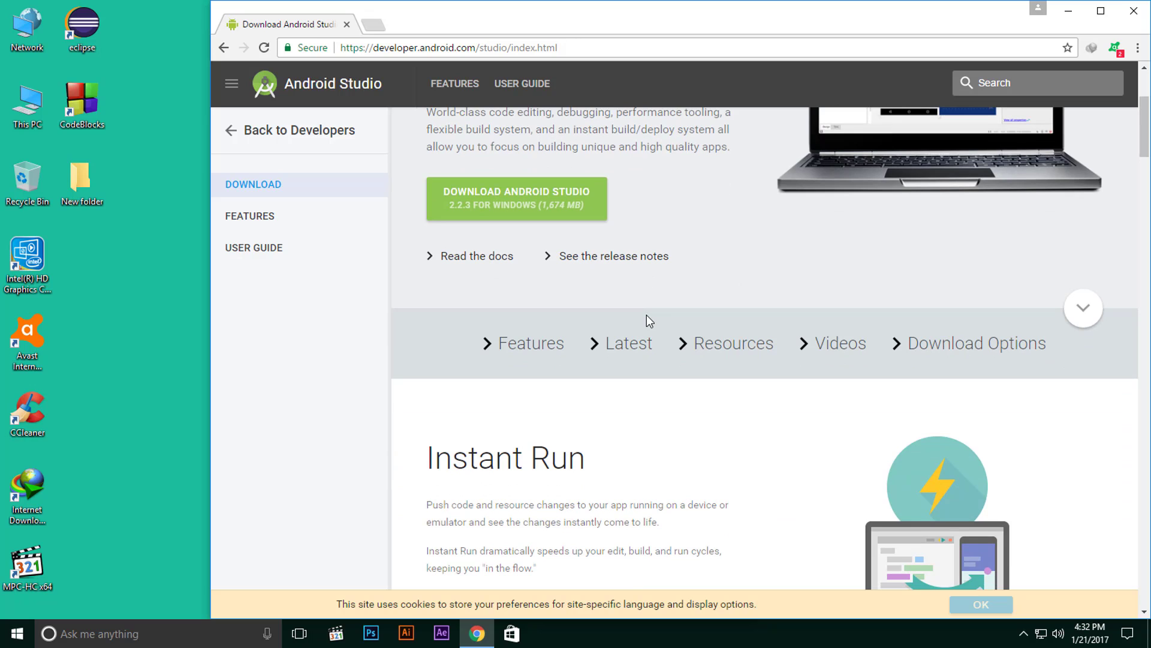
scroll(647, 315, up, 3)
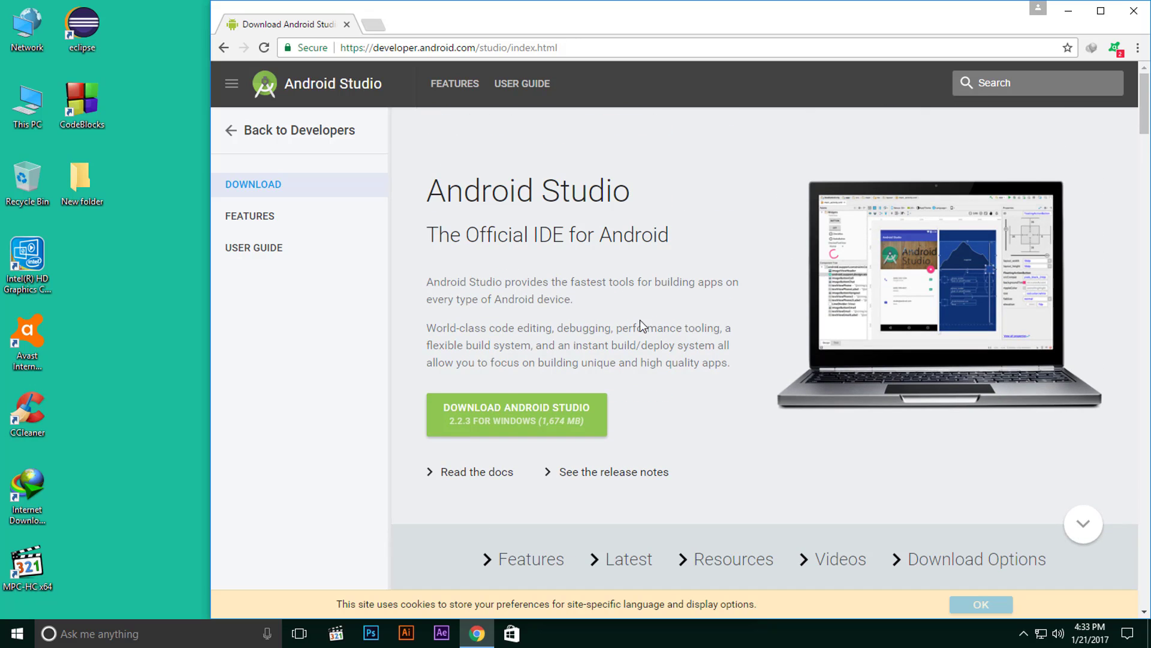
scroll(745, 451, down, 4)
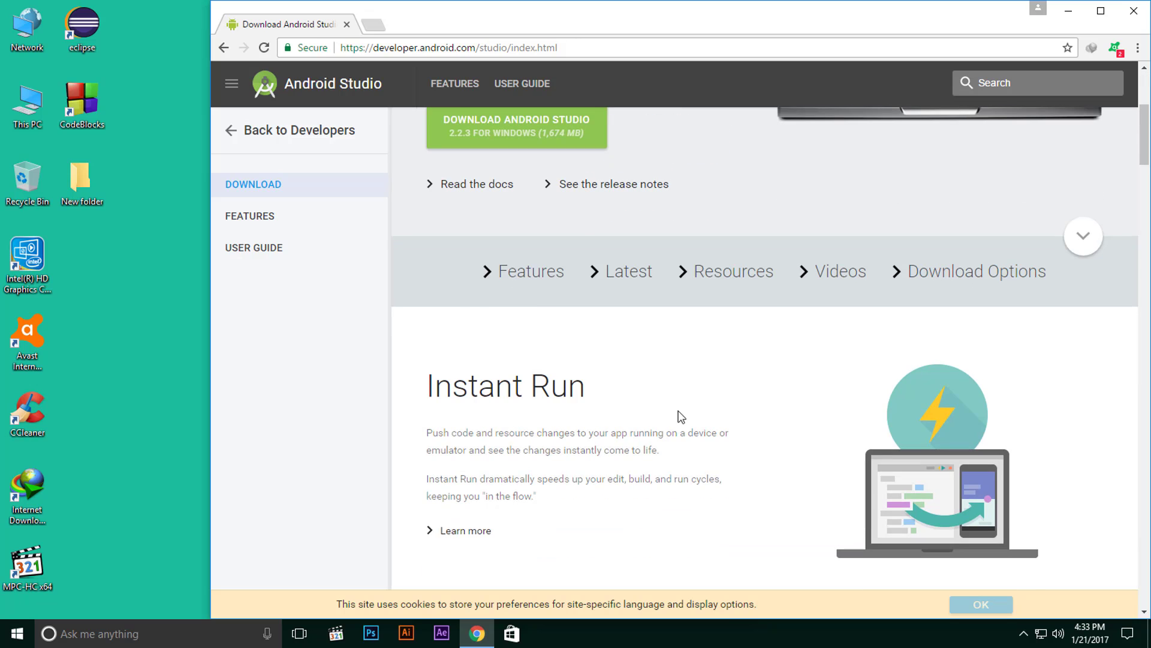
scroll(571, 243, up, 3)
scroll(565, 243, down, 4)
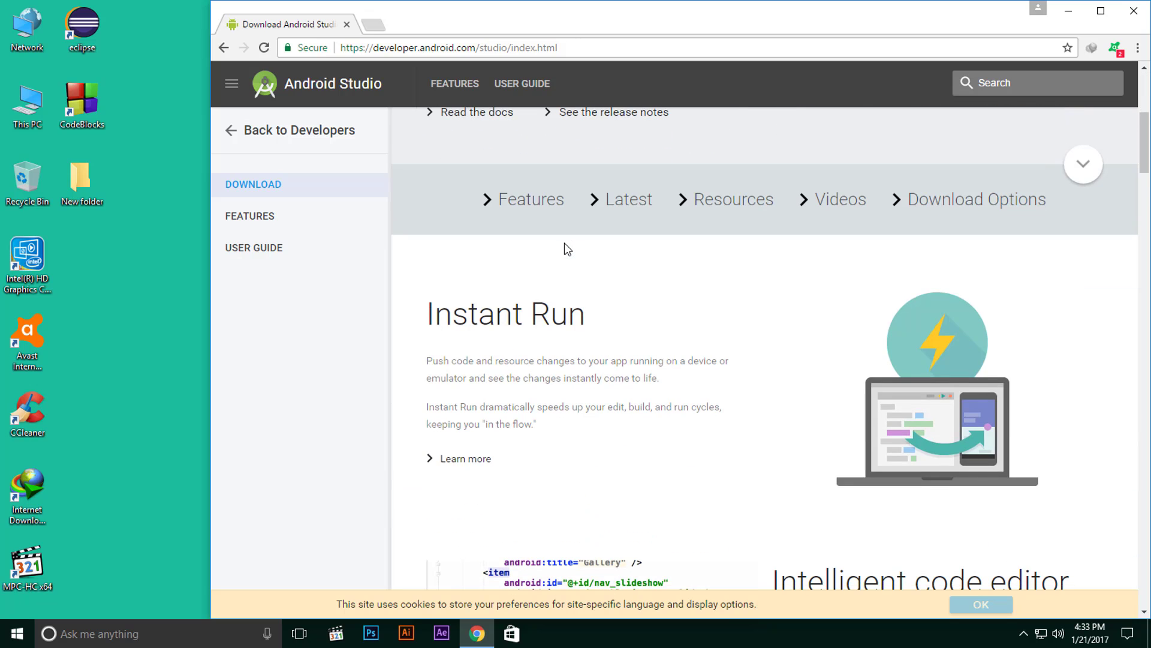
Look through the page's feature sections, Android Studio package table and command line tools downloads.
scroll(568, 249, down, 15)
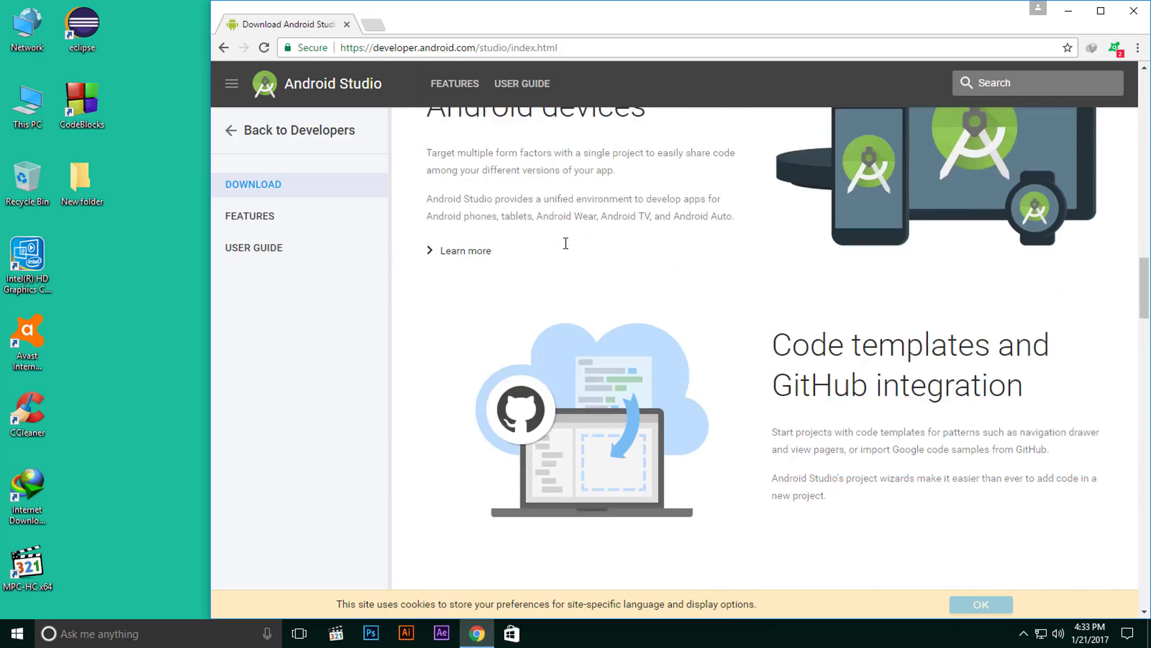
scroll(566, 252, down, 10)
scroll(551, 252, down, 4)
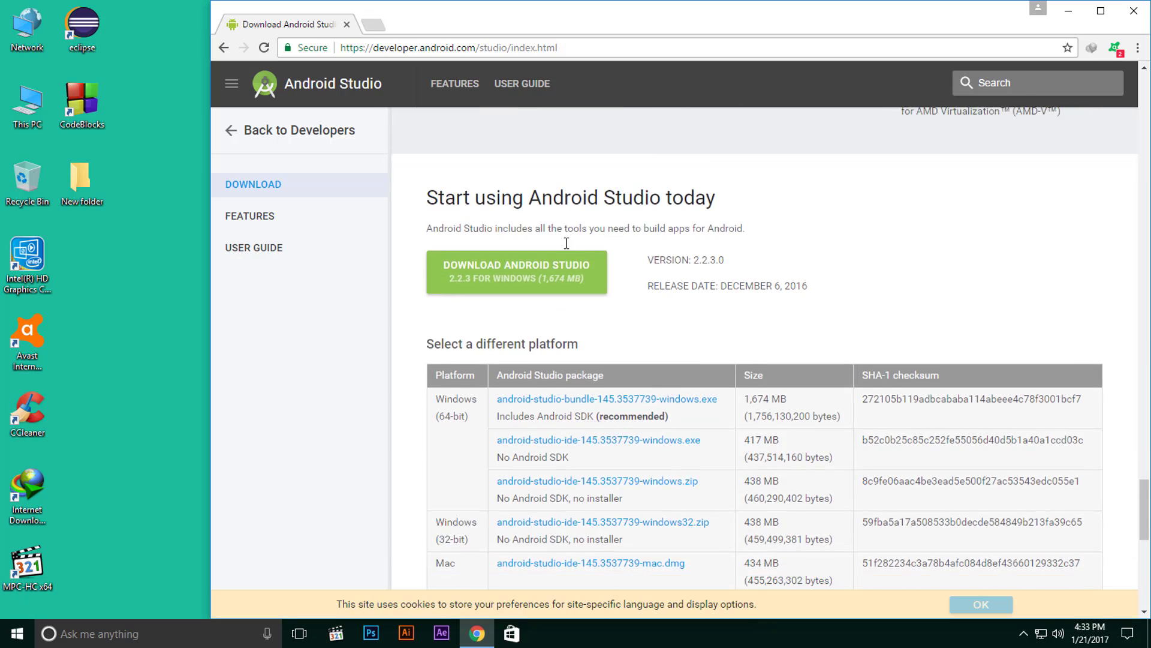
scroll(552, 252, up, 3)
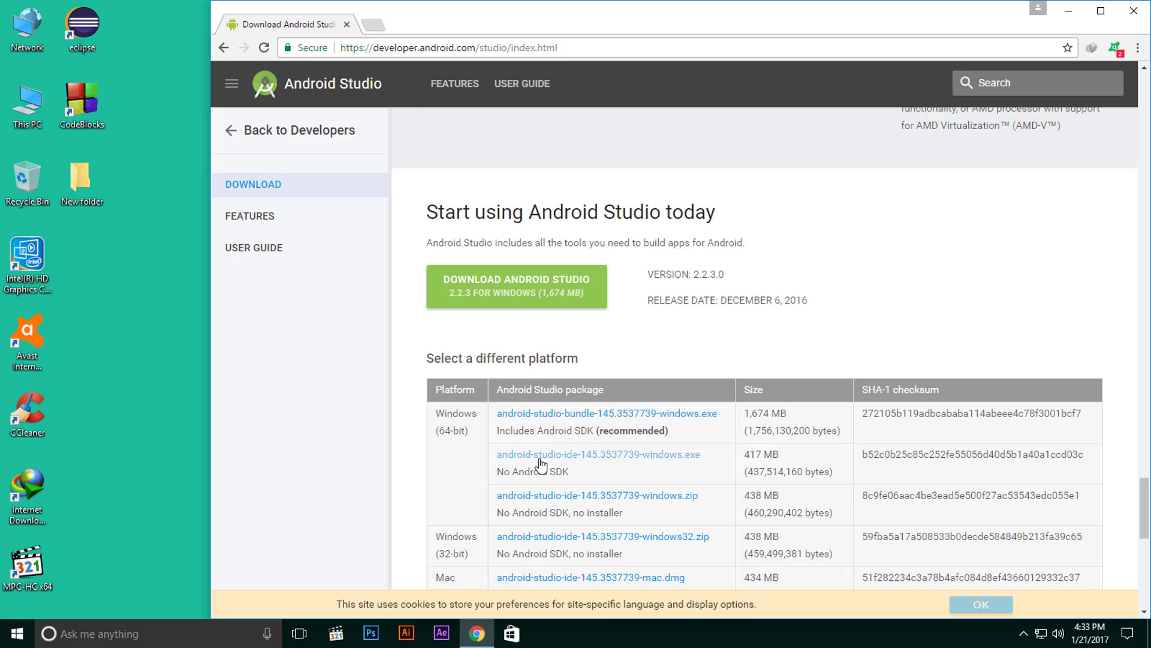
scroll(522, 474, down, 4)
scroll(543, 480, down, 6)
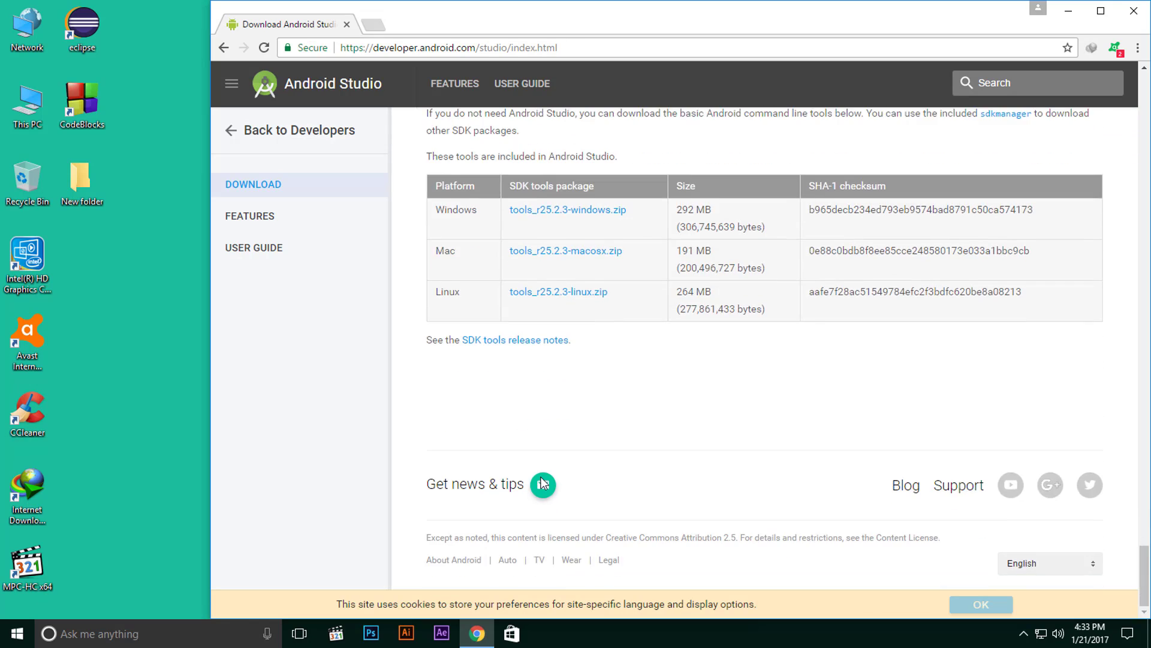
scroll(543, 482, up, 5)
scroll(533, 396, up, 3)
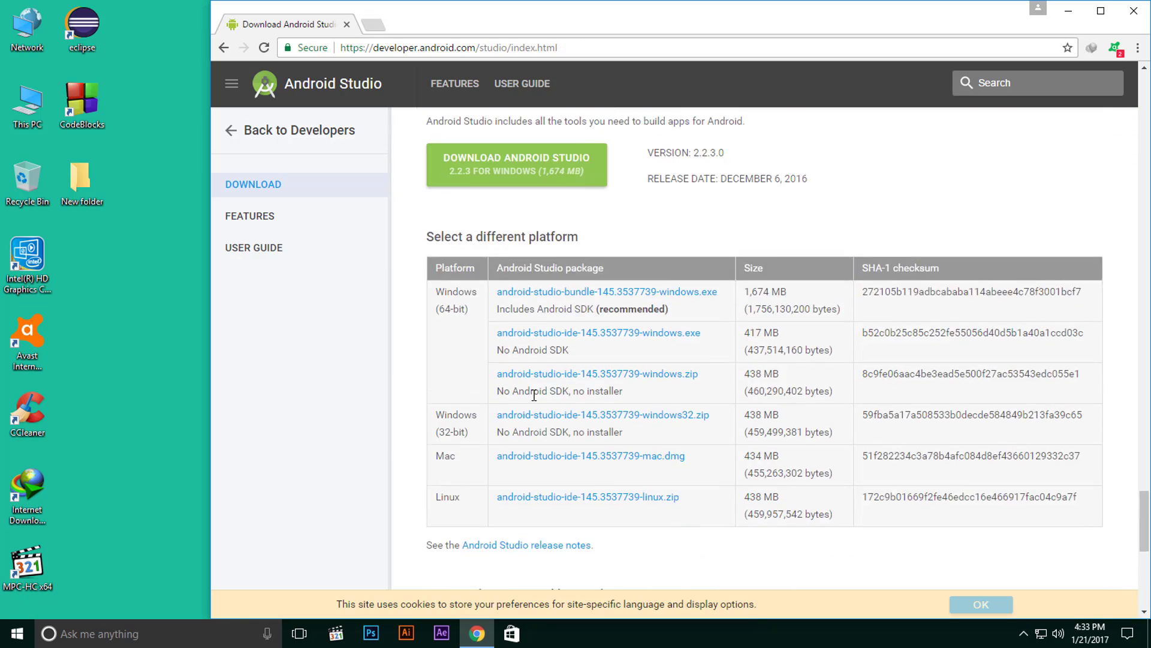
scroll(537, 431, down, 3)
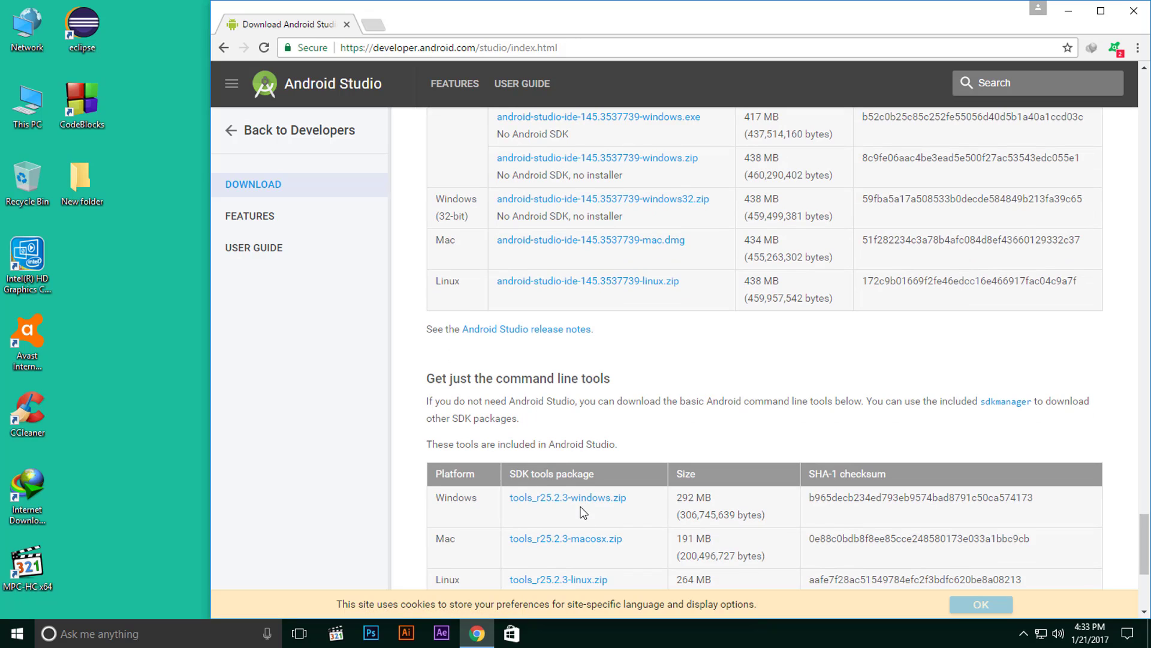
scroll(575, 520, down, 2)
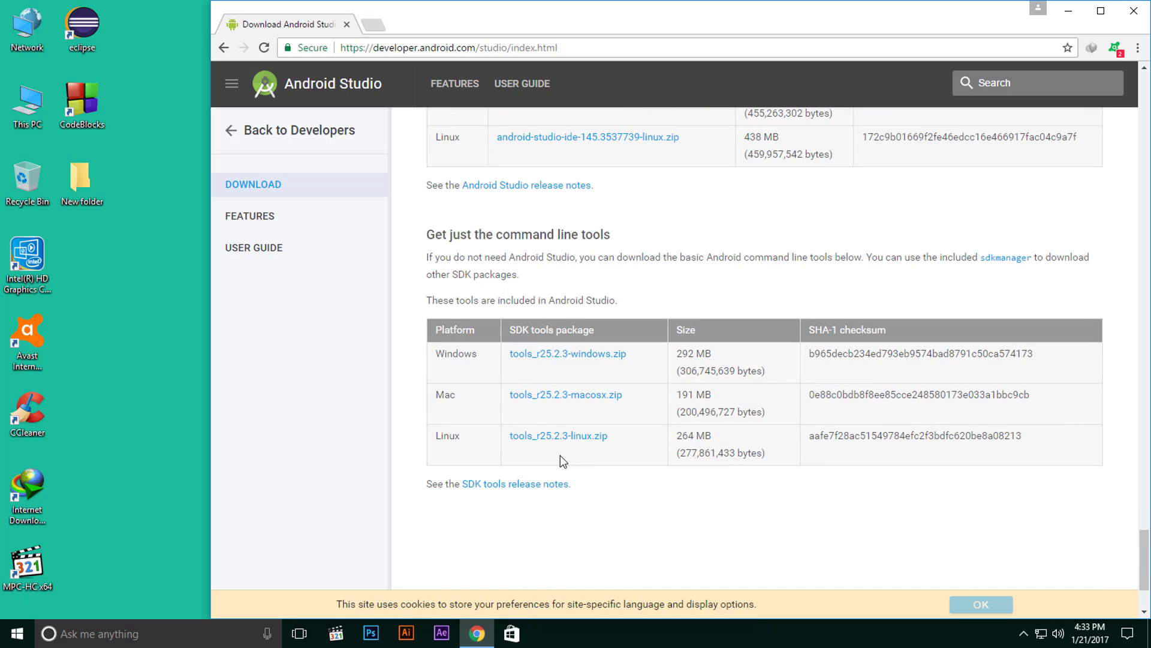
scroll(575, 497, up, 1)
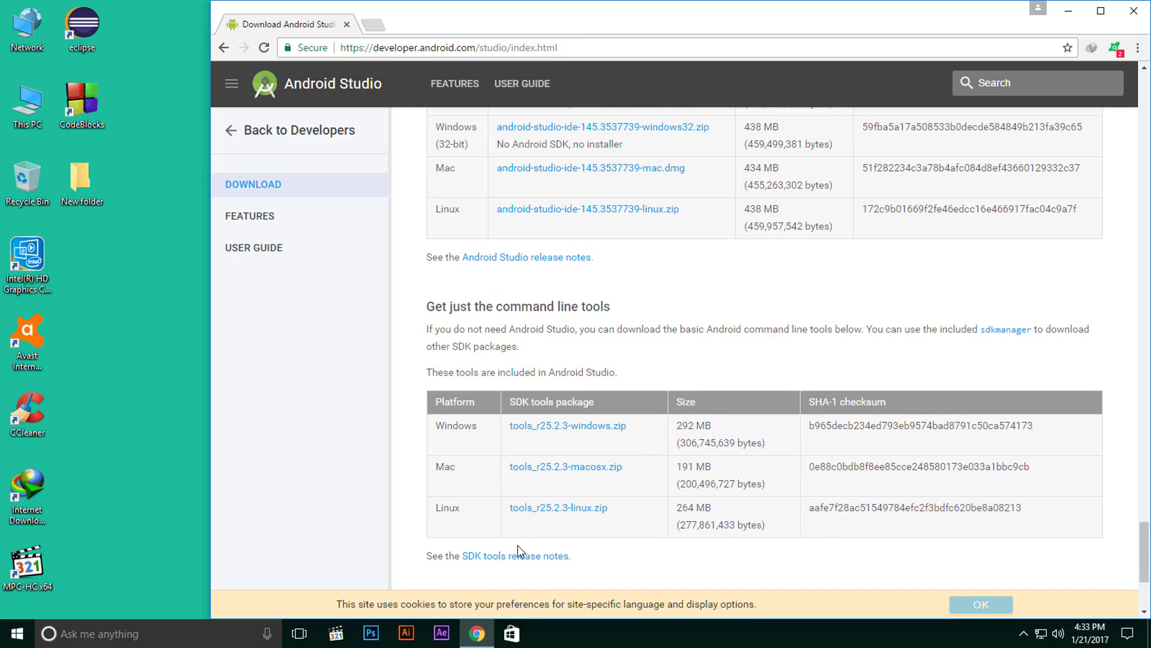
Compare the Android Studio packages for each platform, checking SDK inclusion and the download sizes of the Windows 64-bit packages.
scroll(517, 545, up, 6)
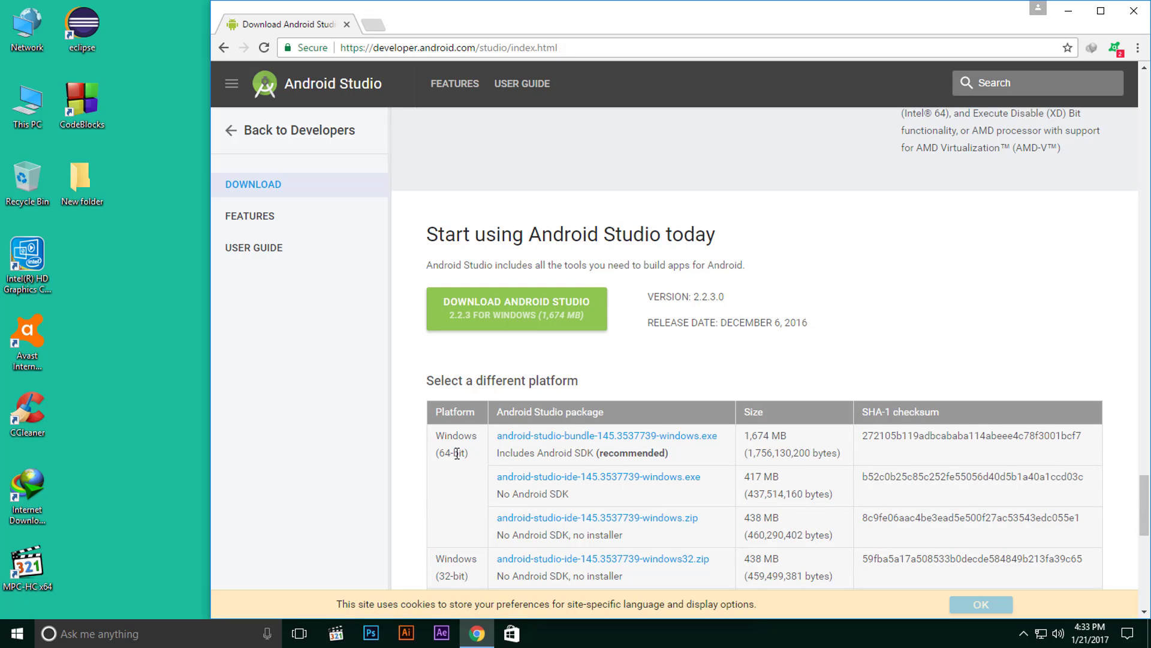
scroll(457, 453, down, 1)
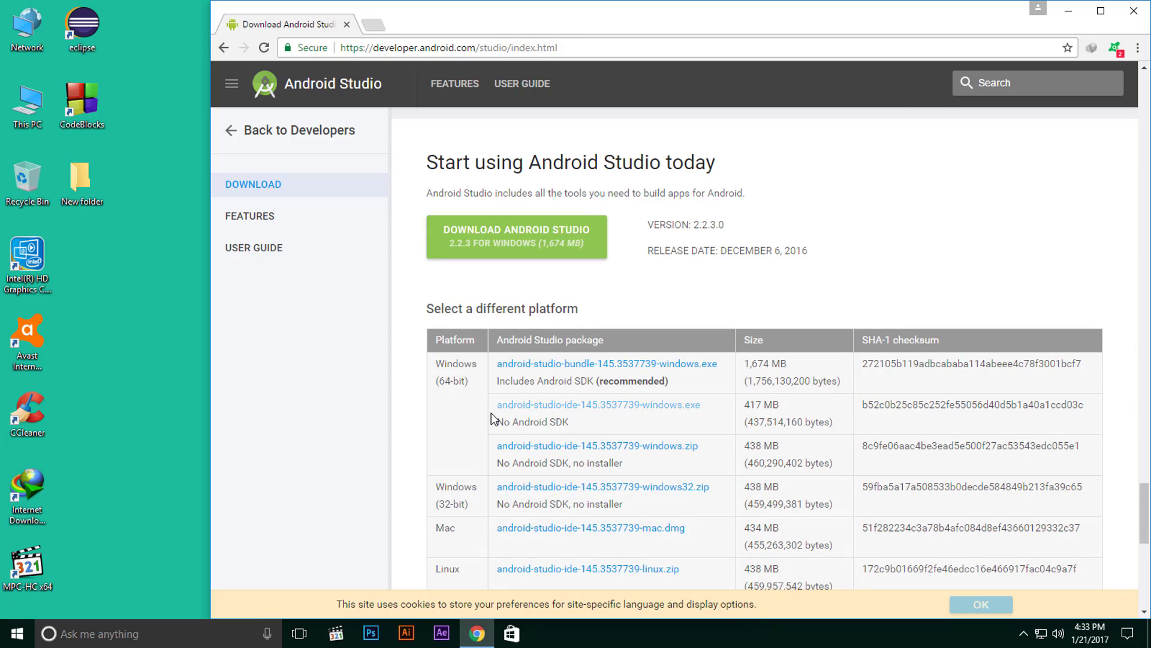
scroll(451, 500, down, 1)
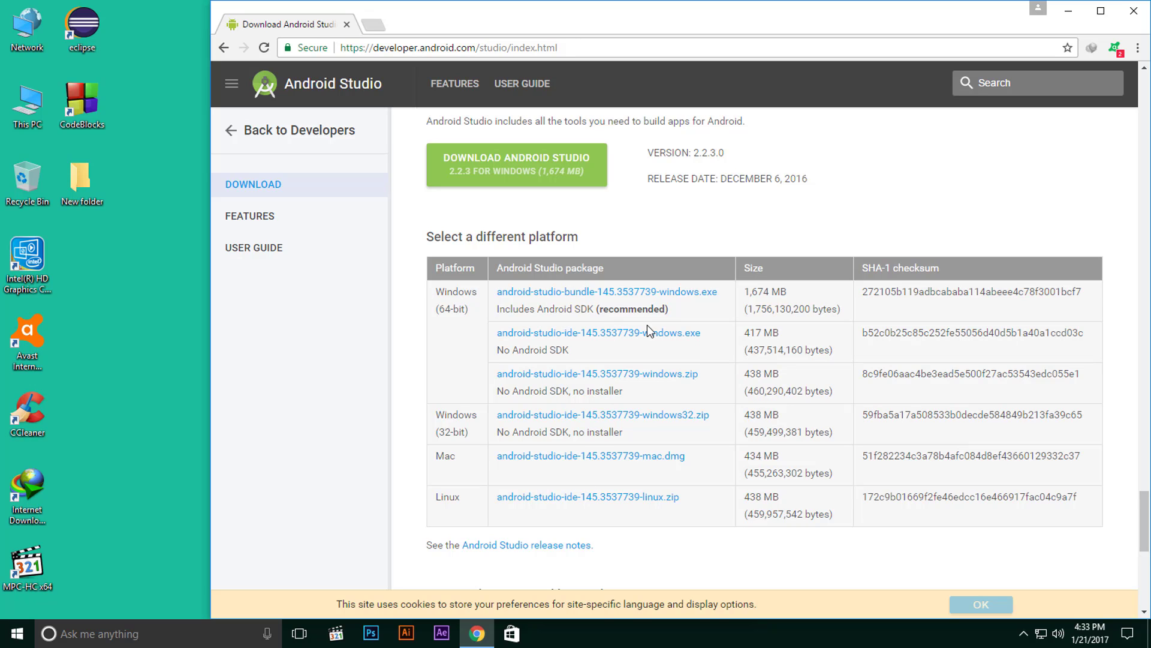
scroll(494, 334, up, 2)
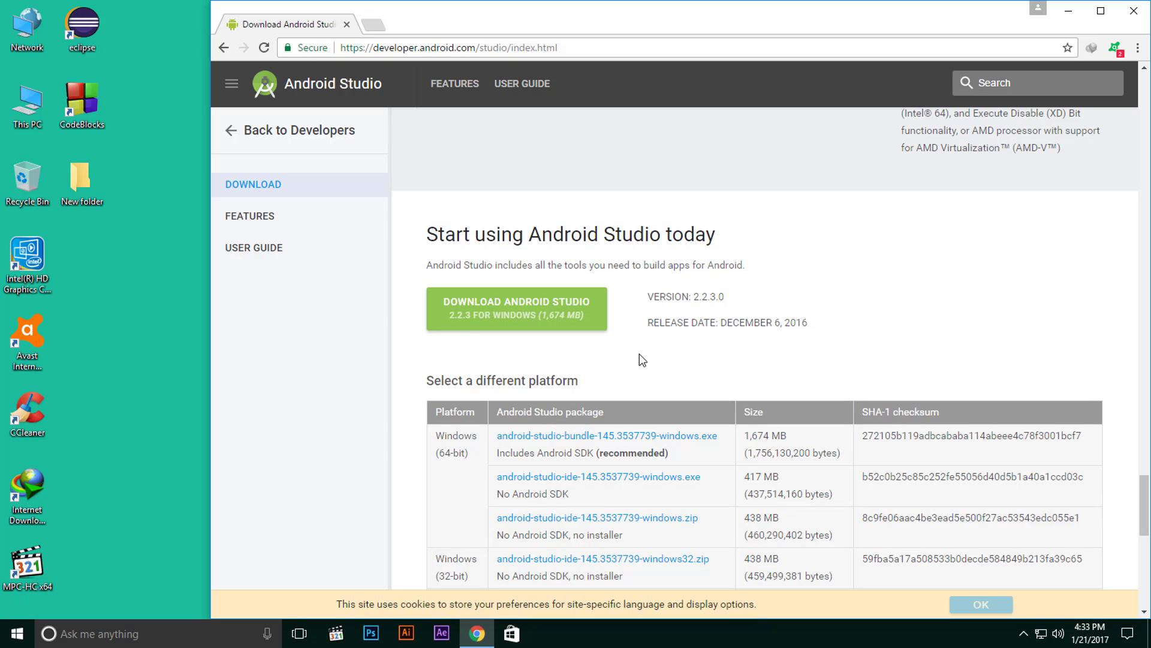
scroll(642, 359, down, 2)
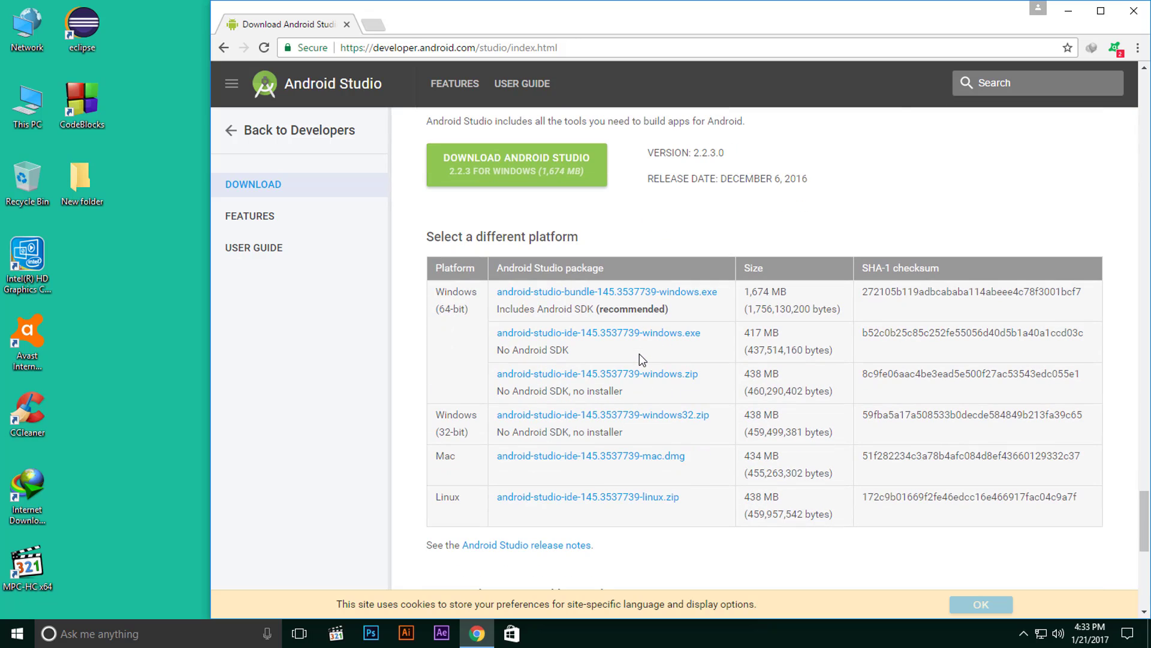
scroll(639, 353, down, 1)
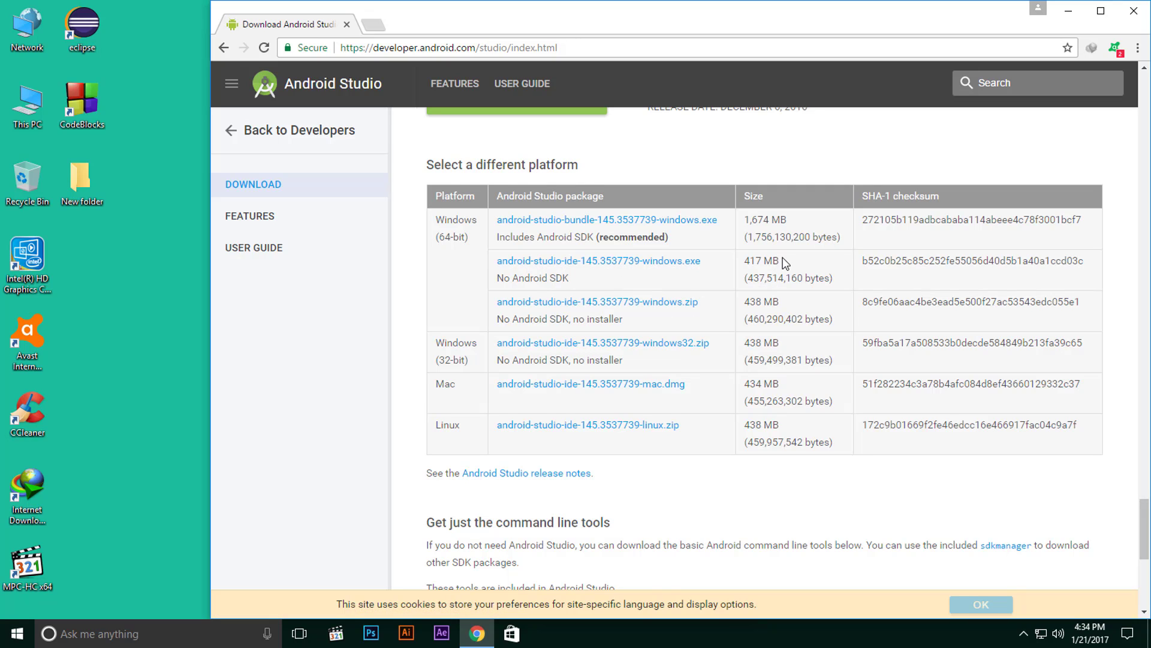
drag(783, 262, 755, 256)
drag(778, 298, 755, 302)
click(745, 360)
scroll(509, 489, up, 1)
scroll(517, 500, down, 2)
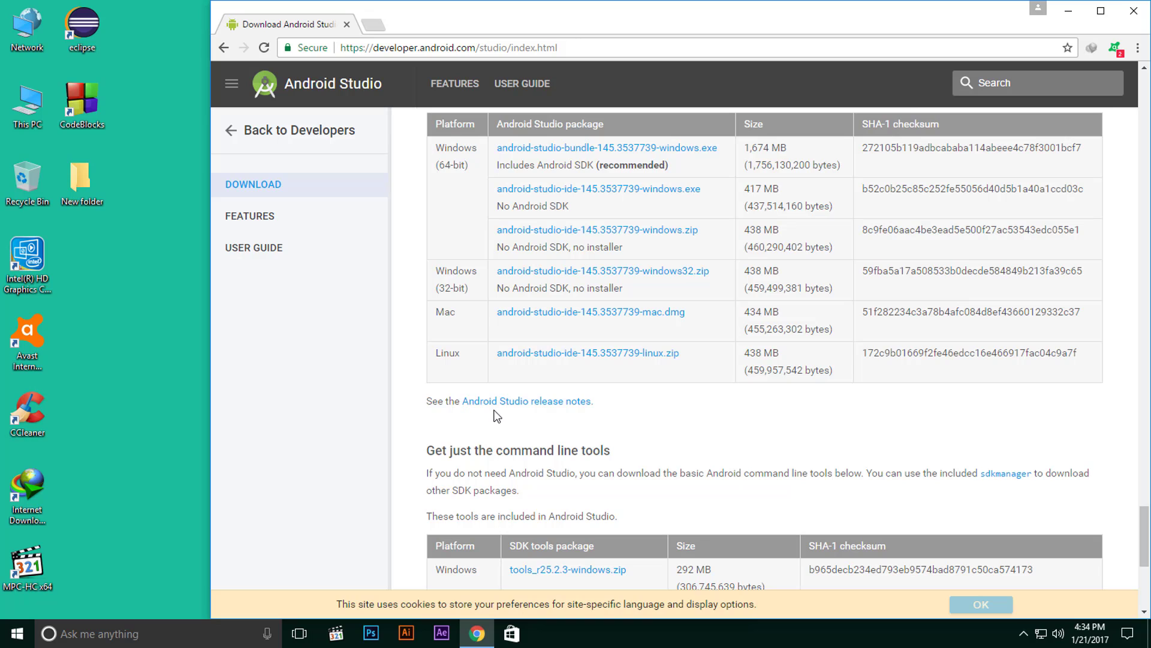
Read through the revisions in the Android Studio release notes and return to the download page.
right_click(546, 401)
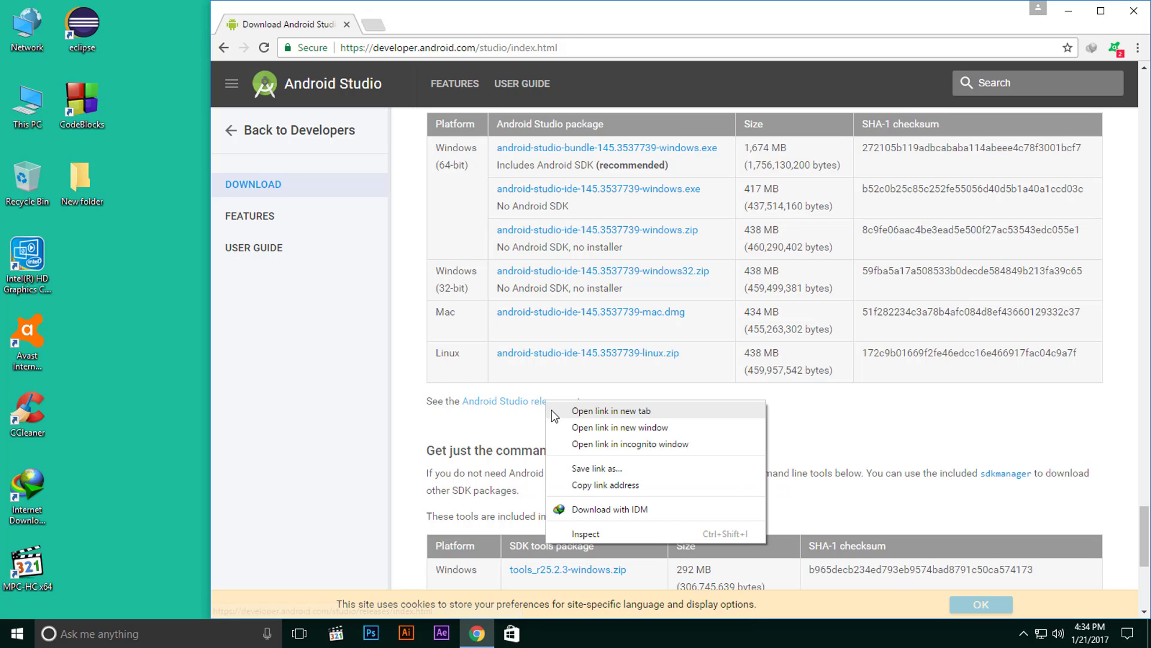
click(520, 408)
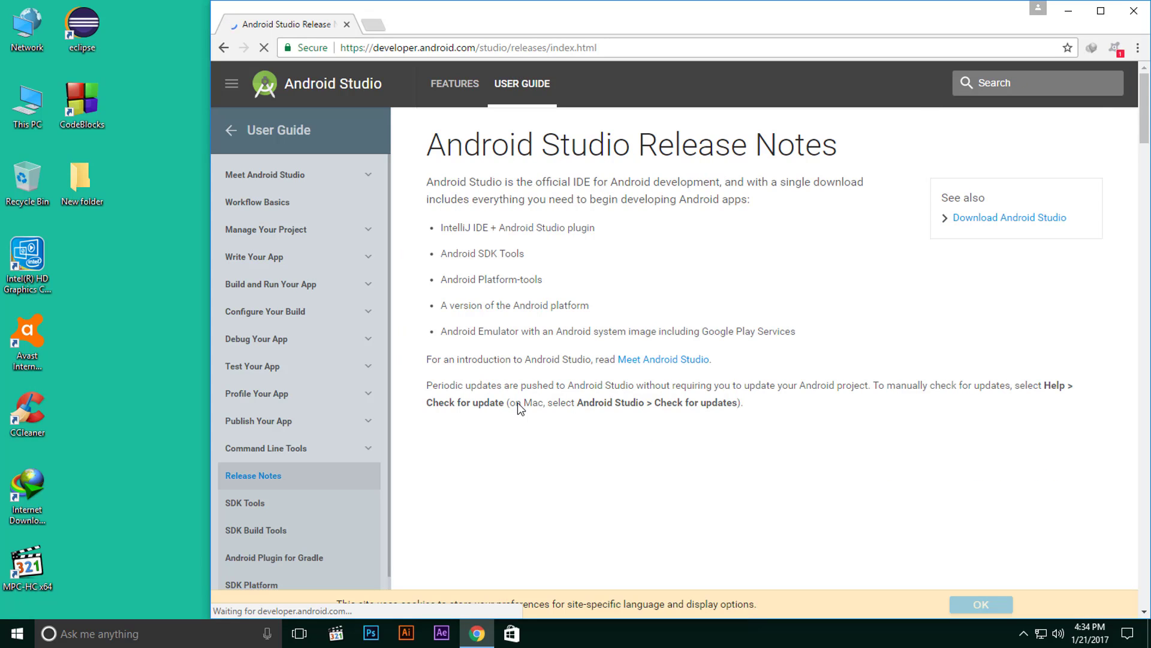
scroll(516, 402, down, 15)
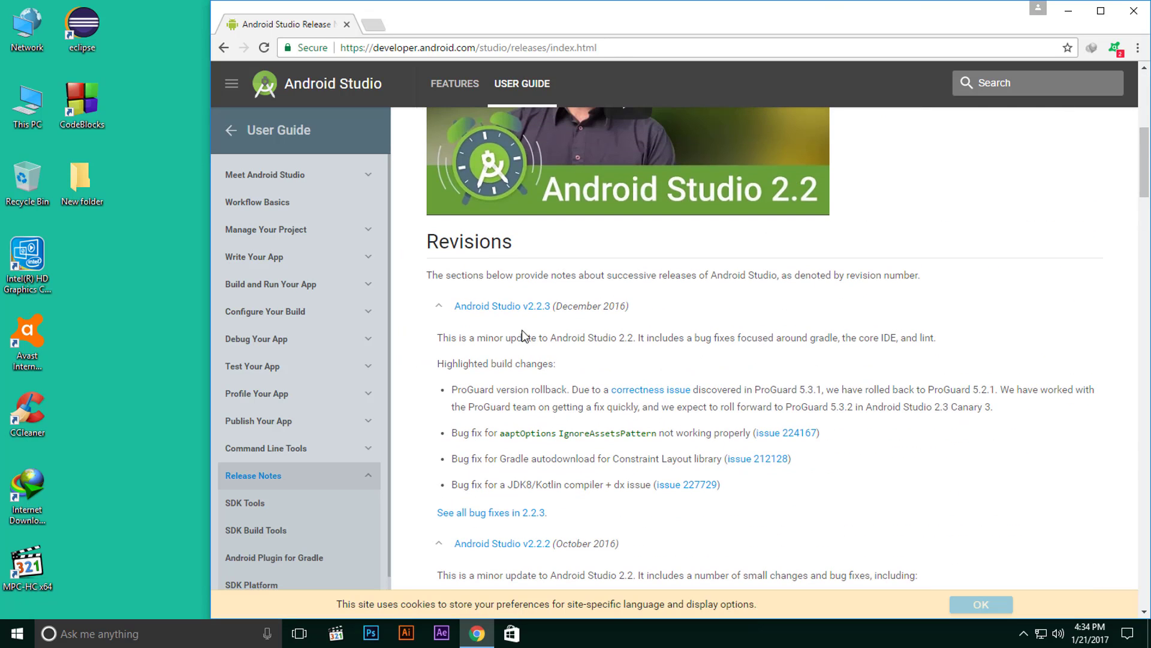
scroll(517, 466, down, 10)
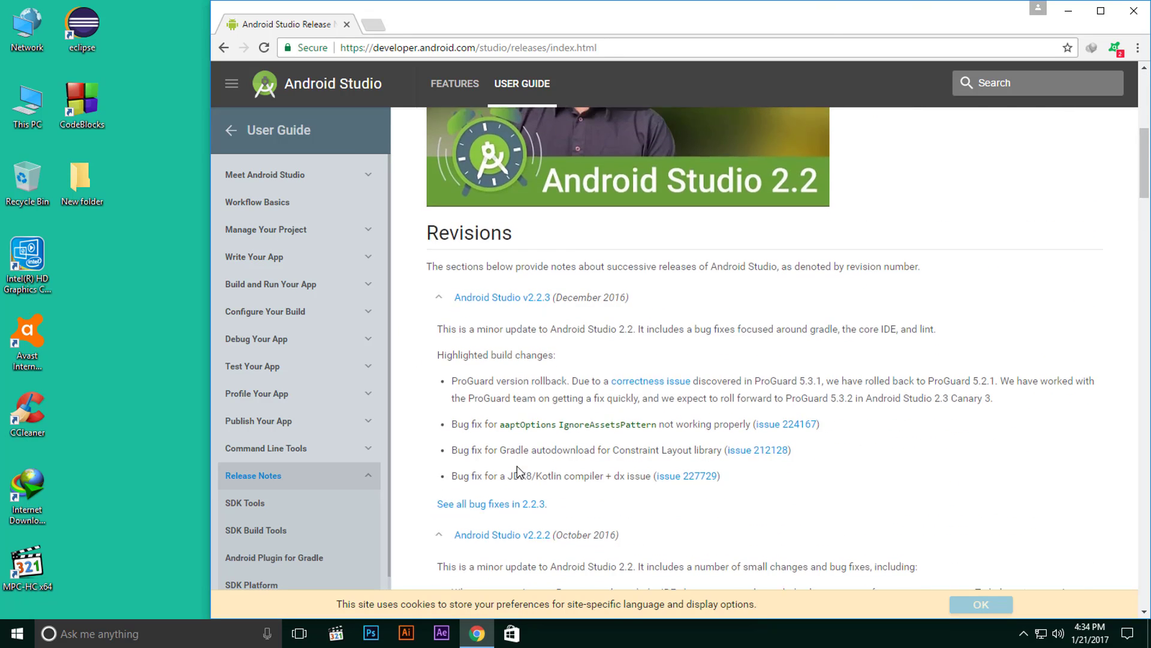
scroll(516, 409, up, 3)
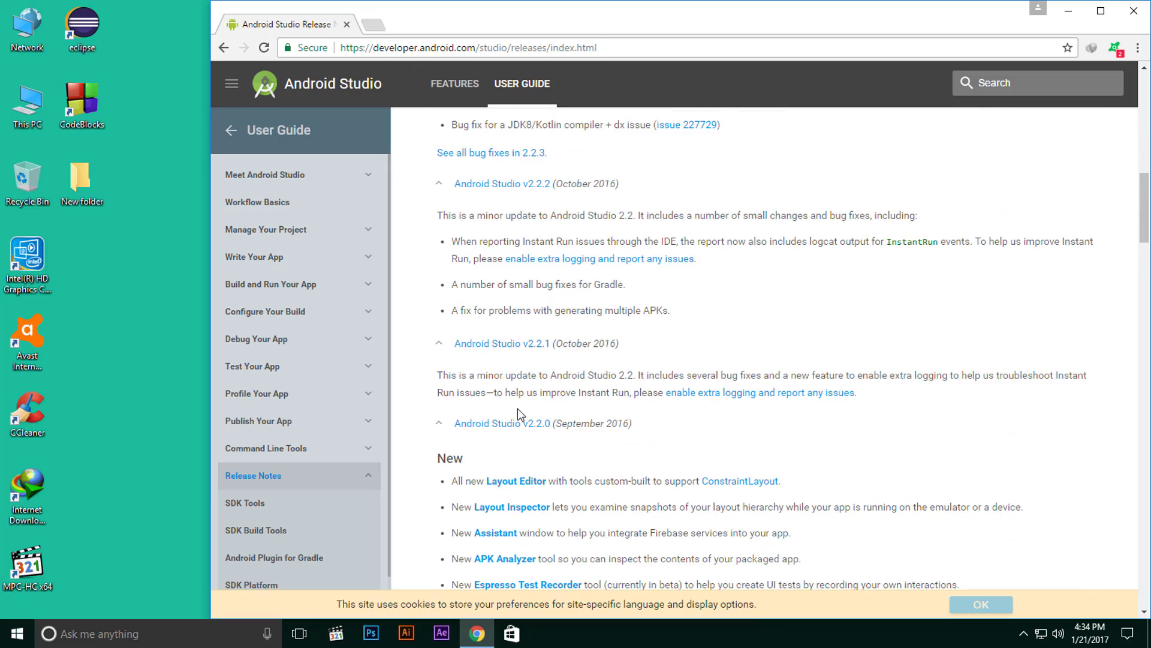
scroll(593, 384, down, 12)
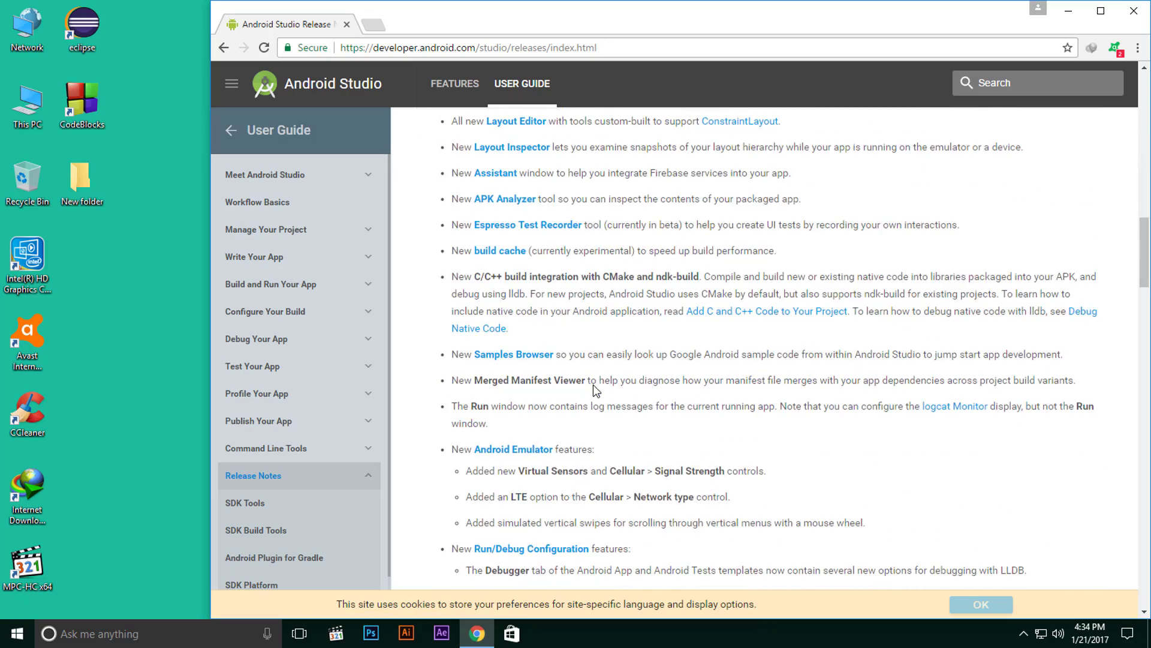
scroll(593, 386, down, 8)
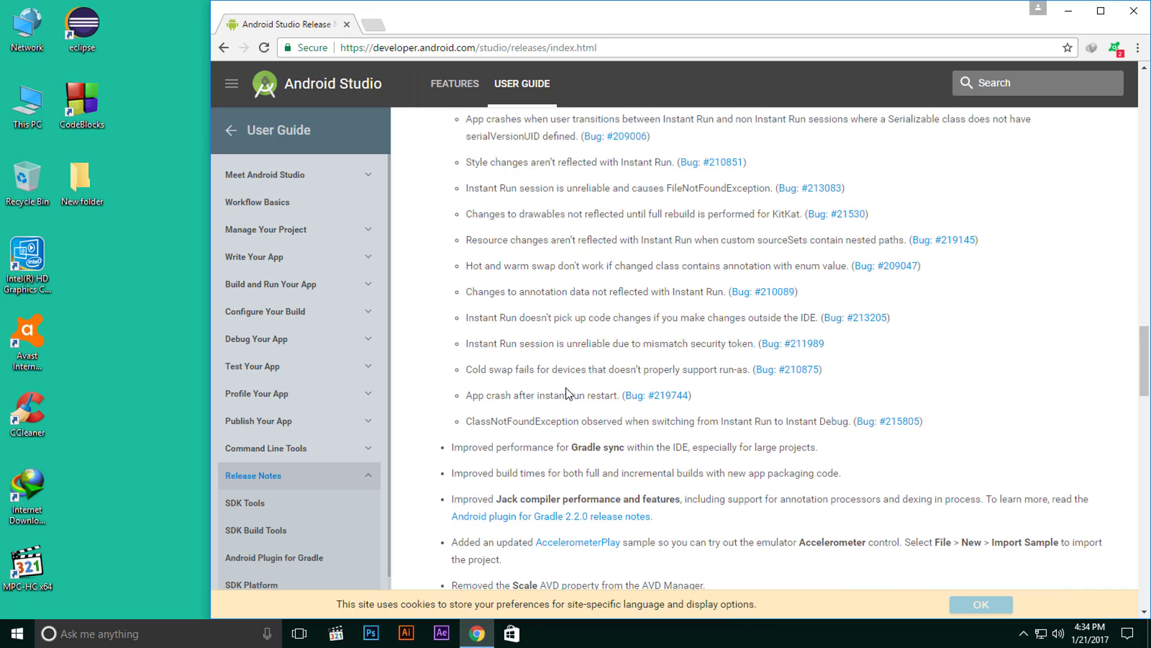
click(224, 47)
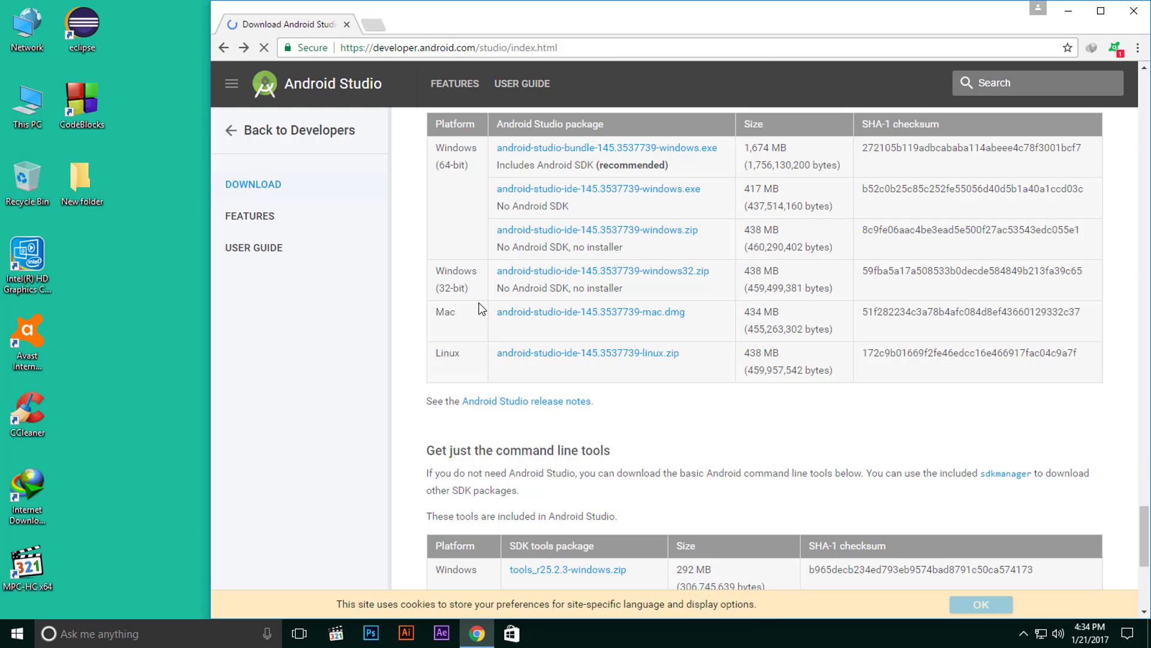
Look through the revision list in the SDK tools release notes and return to the download page.
scroll(536, 423, up, 2)
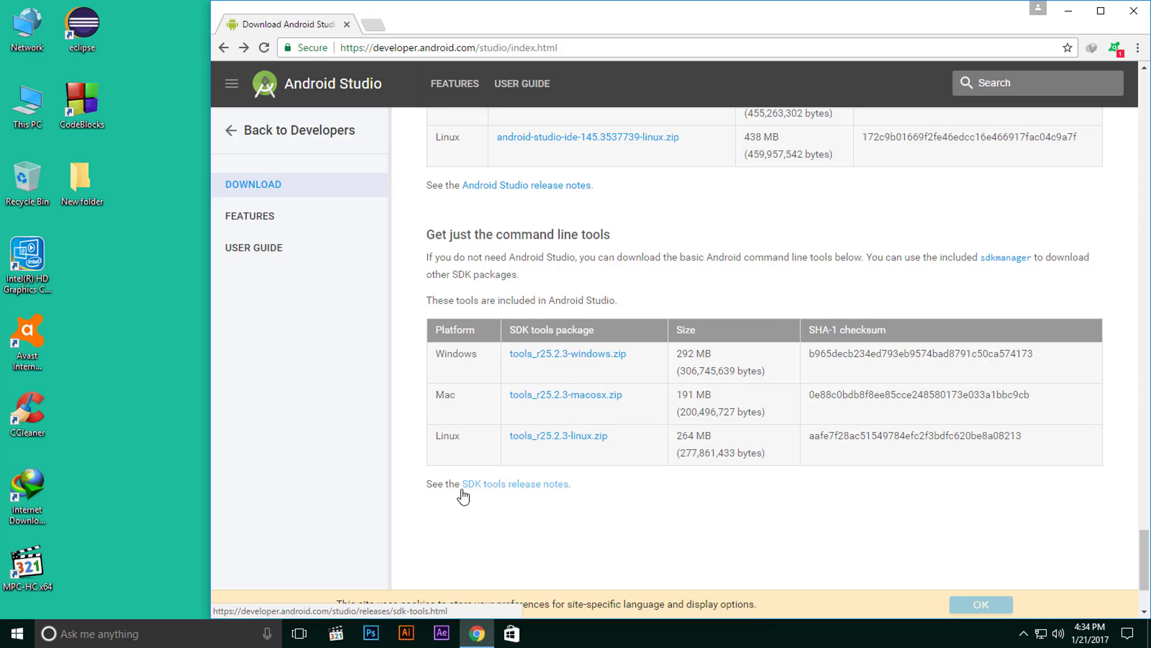
right_click(502, 490)
key(Escape)
click(516, 483)
scroll(531, 434, down, 8)
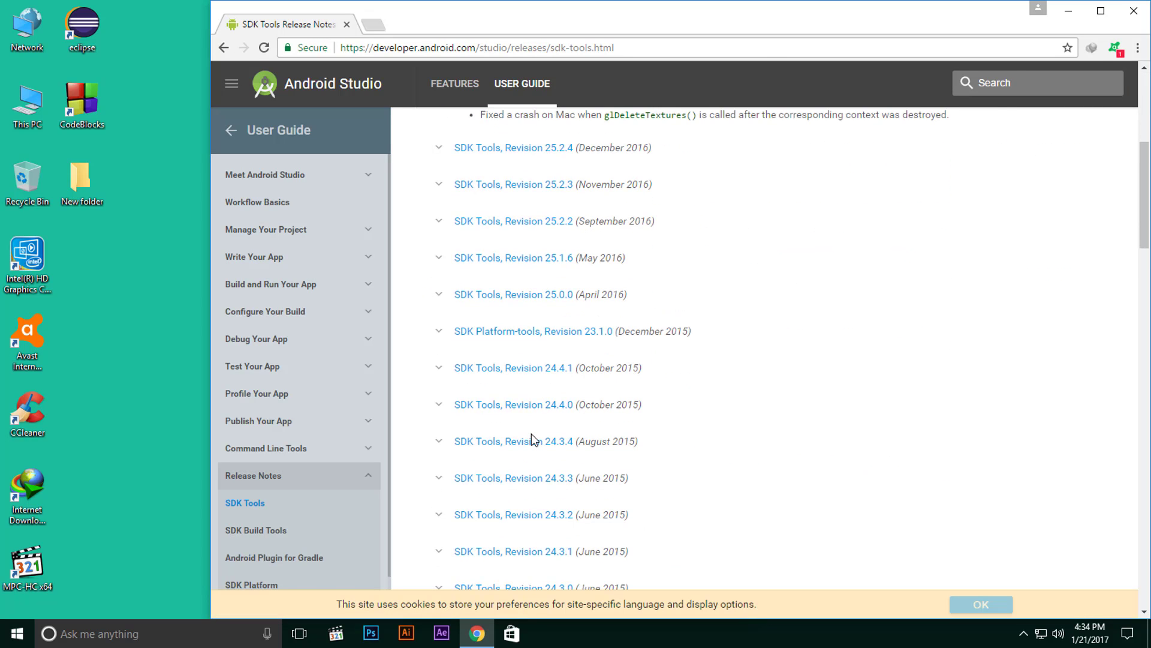
scroll(532, 434, up, 5)
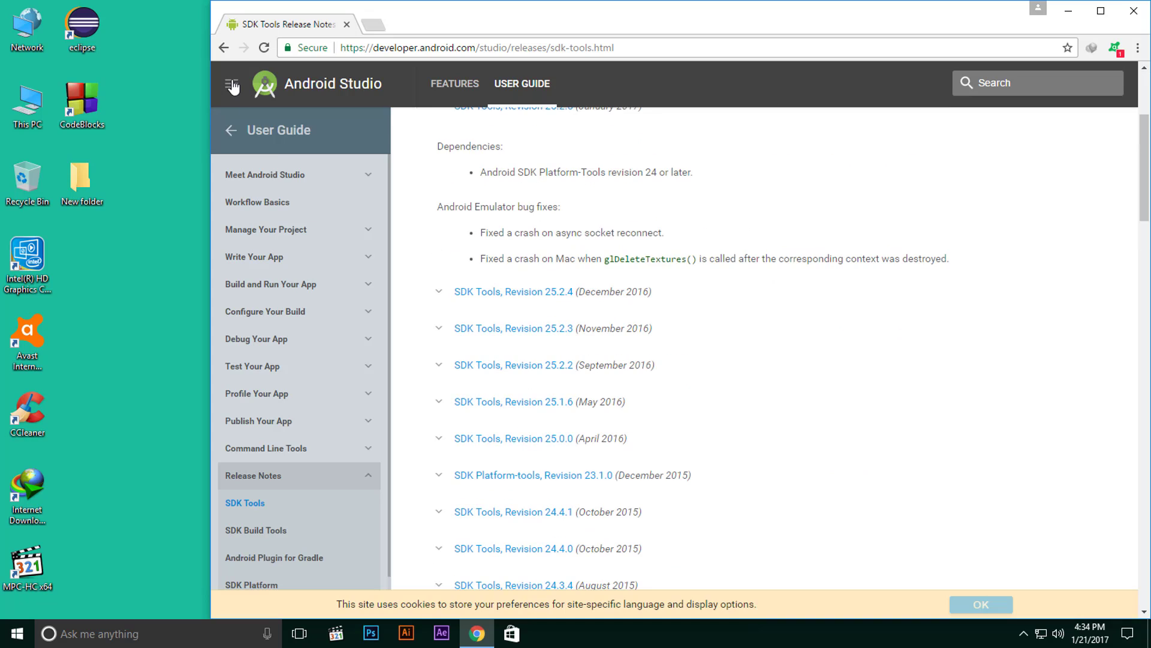
click(224, 48)
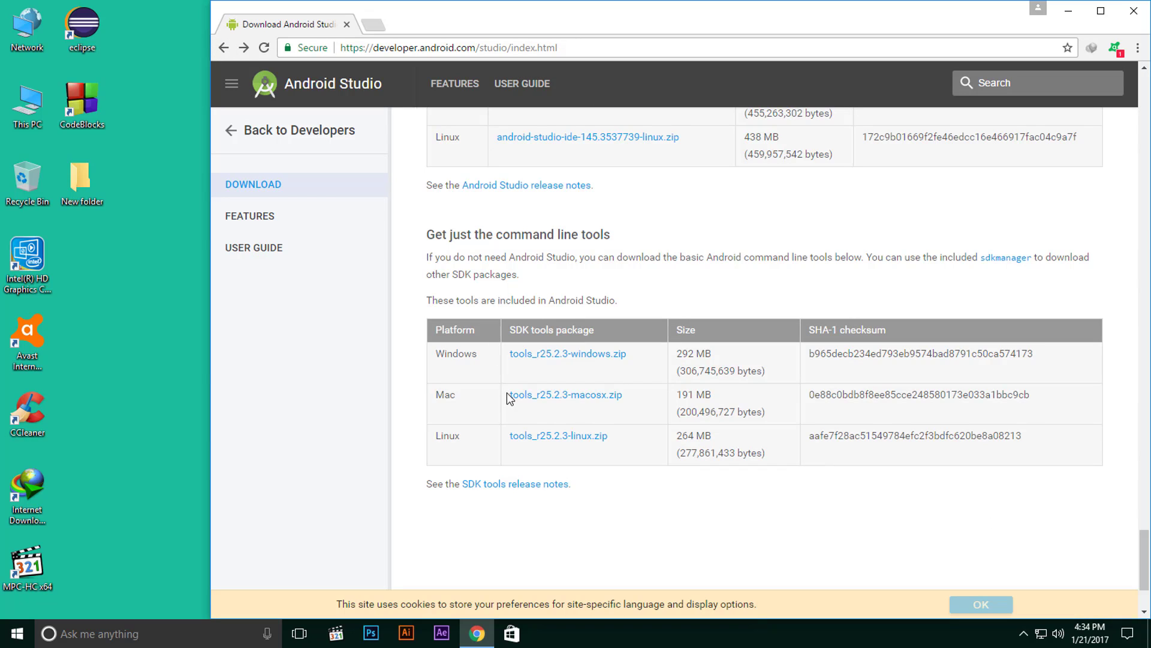
scroll(506, 392, up, 15)
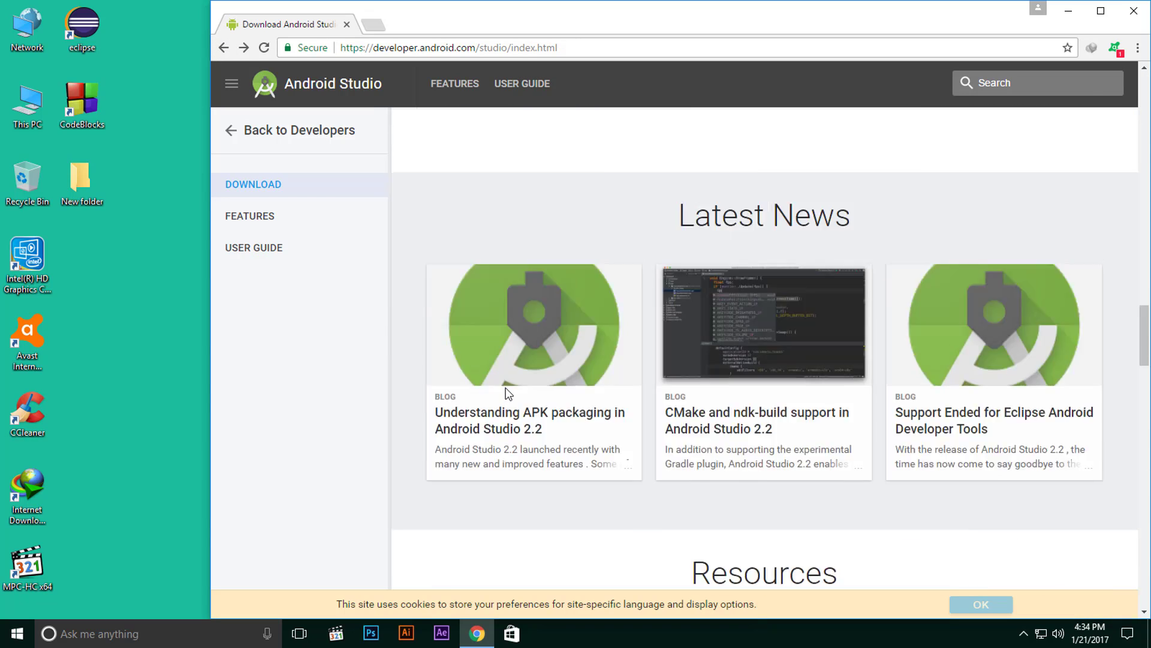
Request the Android Studio 2.2.3 for Windows download, look over the terms and conditions, and agree to them.
scroll(506, 387, up, 5)
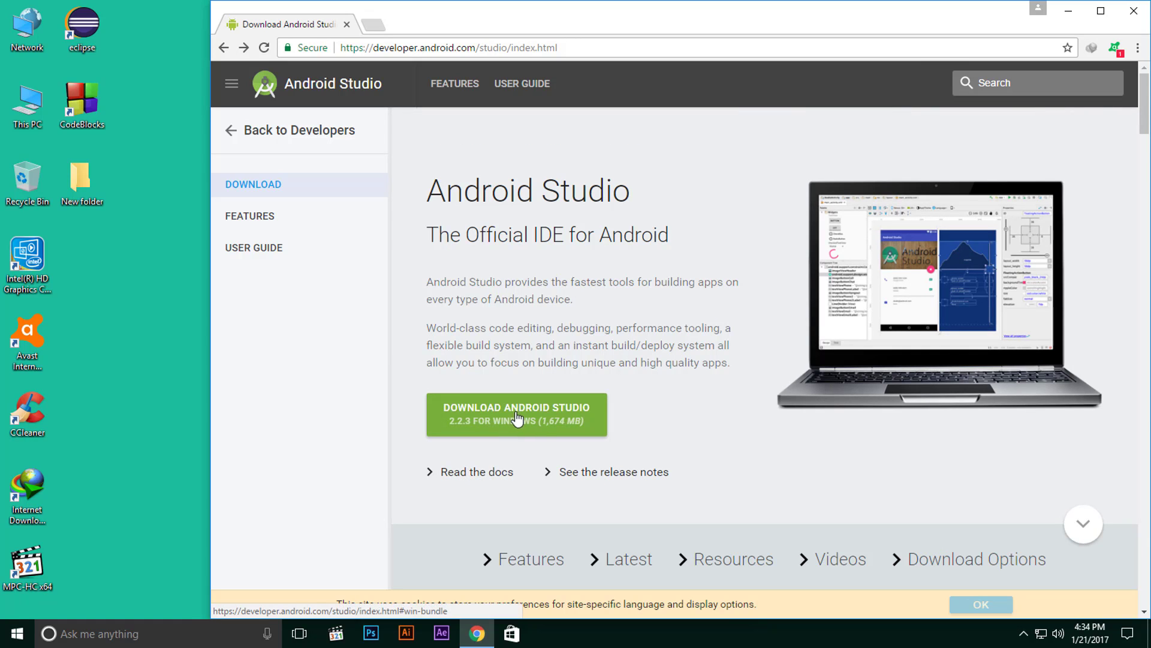
click(513, 412)
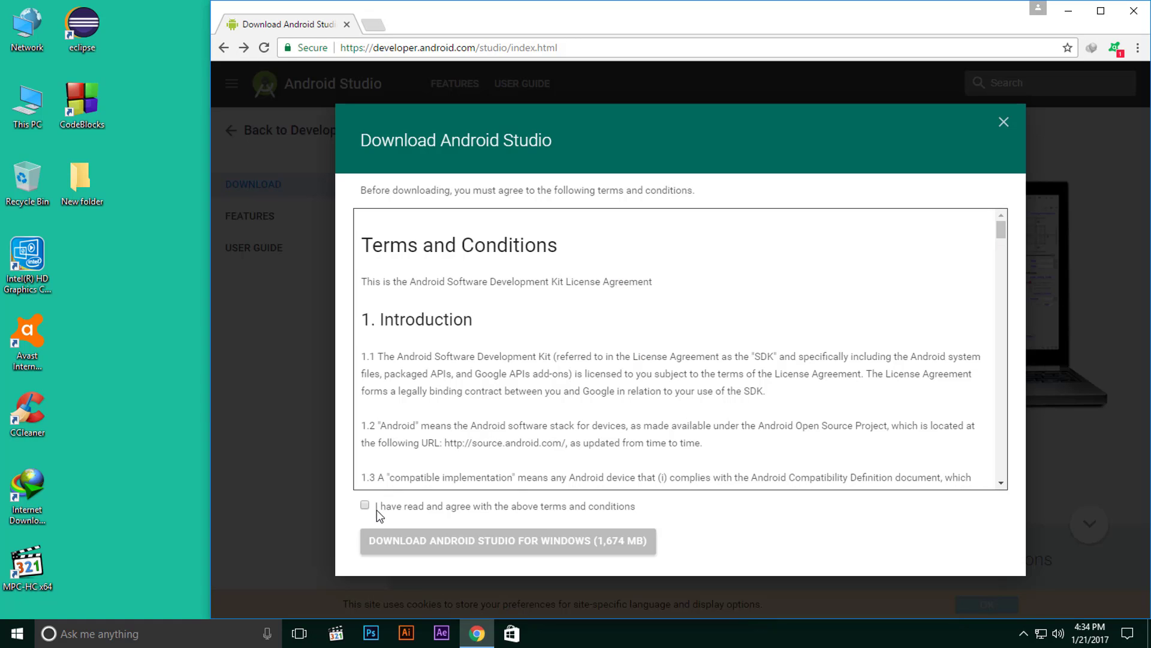
scroll(463, 390, down, 1)
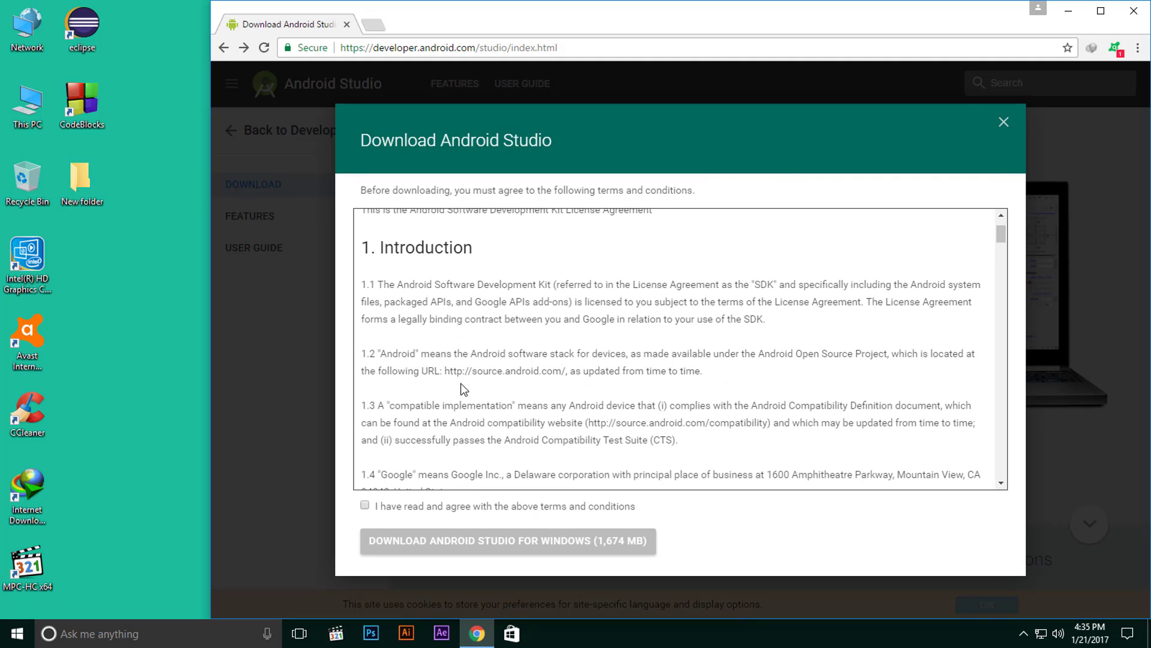
scroll(463, 390, up, 1)
scroll(410, 441, down, 2)
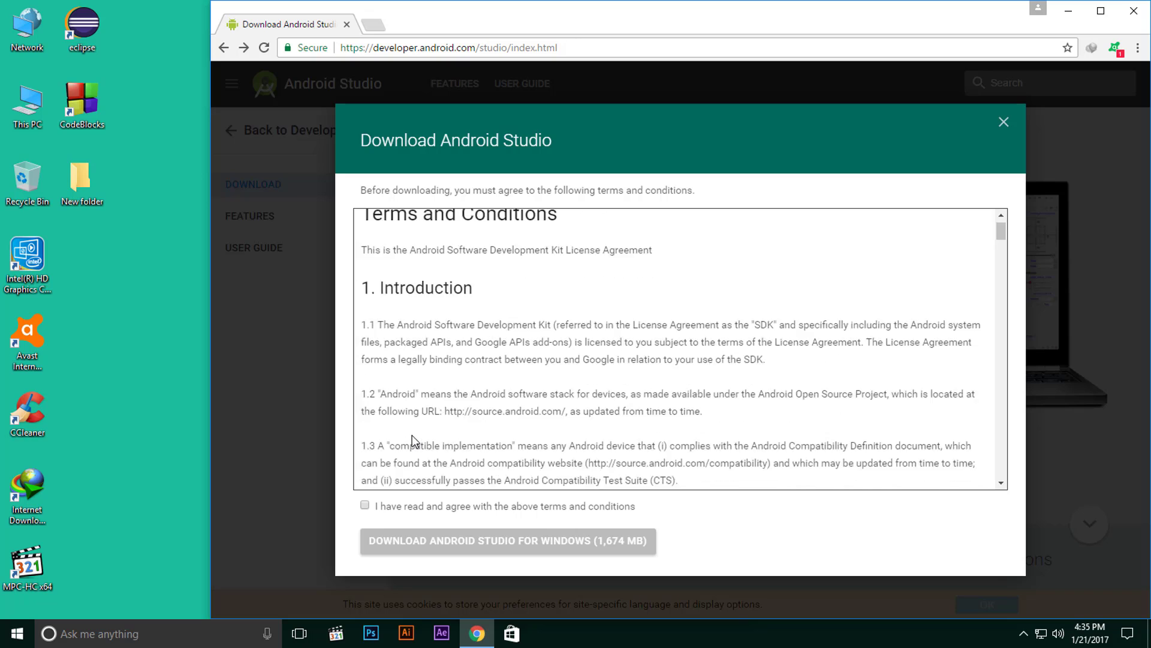
click(366, 505)
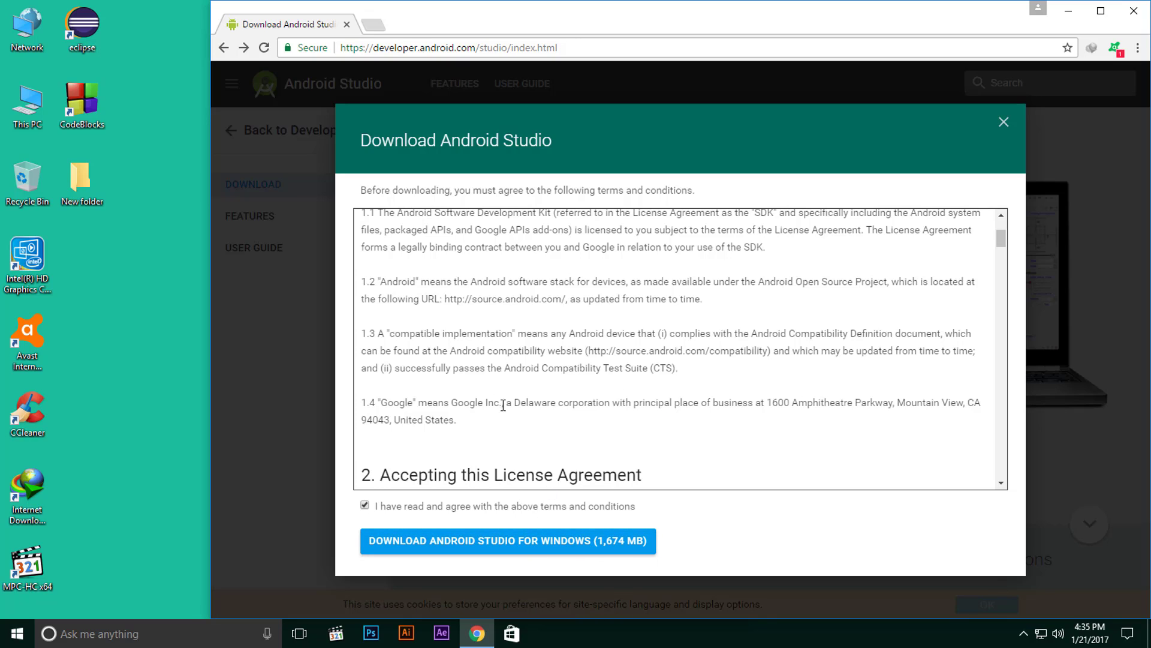
click(491, 543)
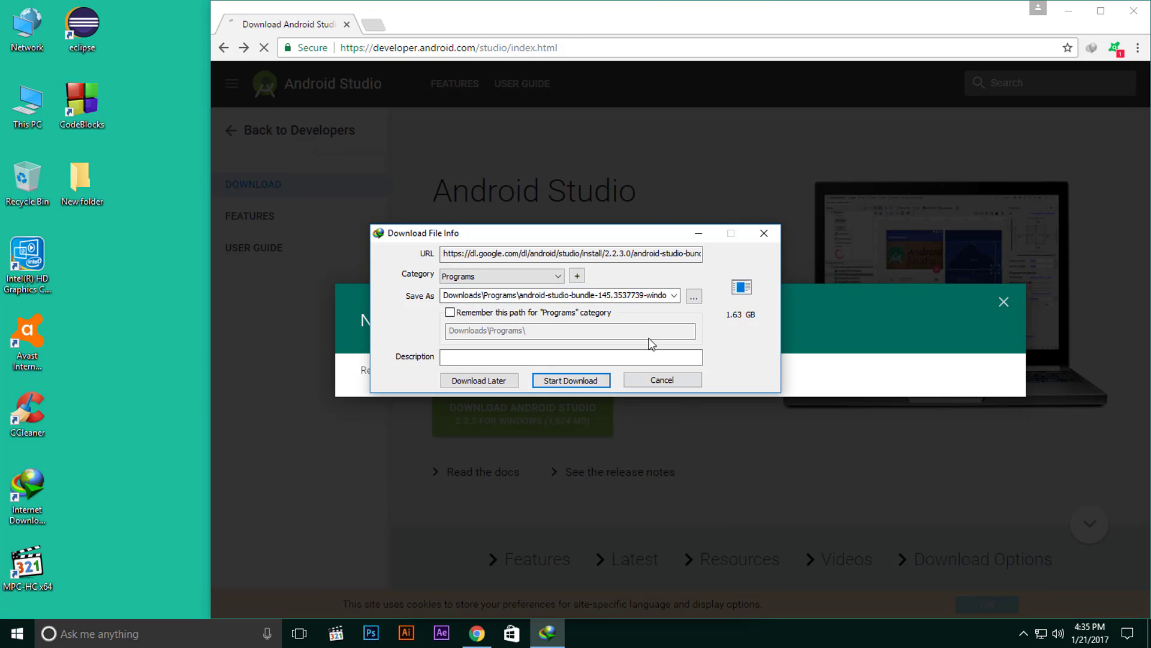
Start downloading android-studio-bundle-145.3537739-windows.exe to the Desktop and cancel the running transfer.
drag(595, 237, 557, 232)
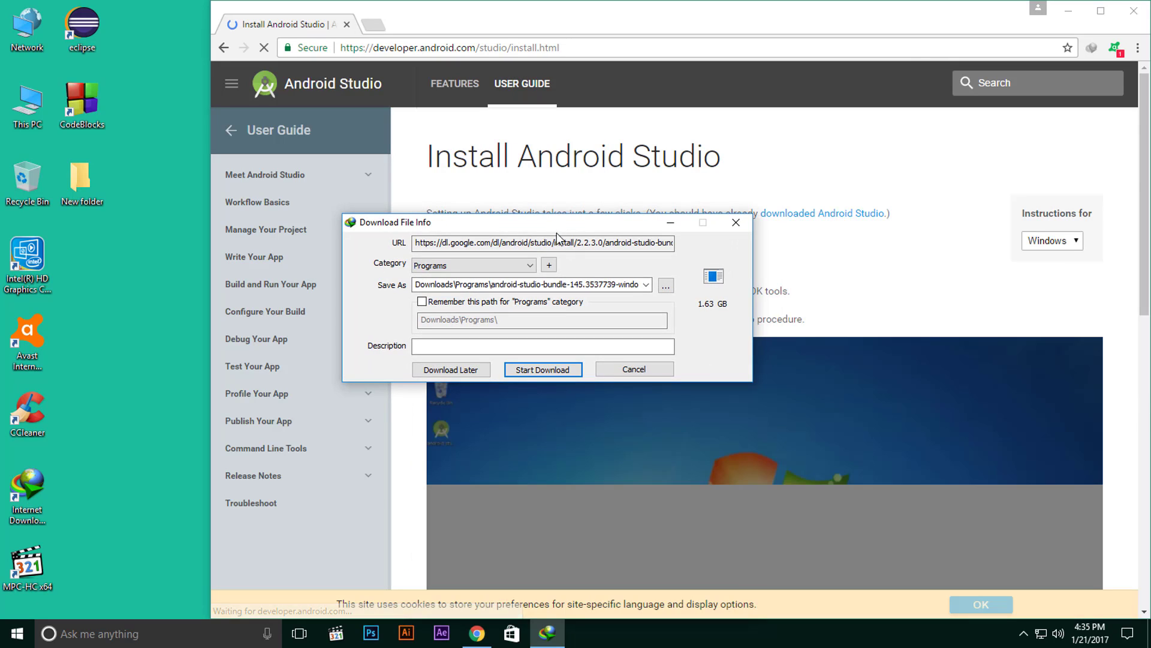
click(665, 286)
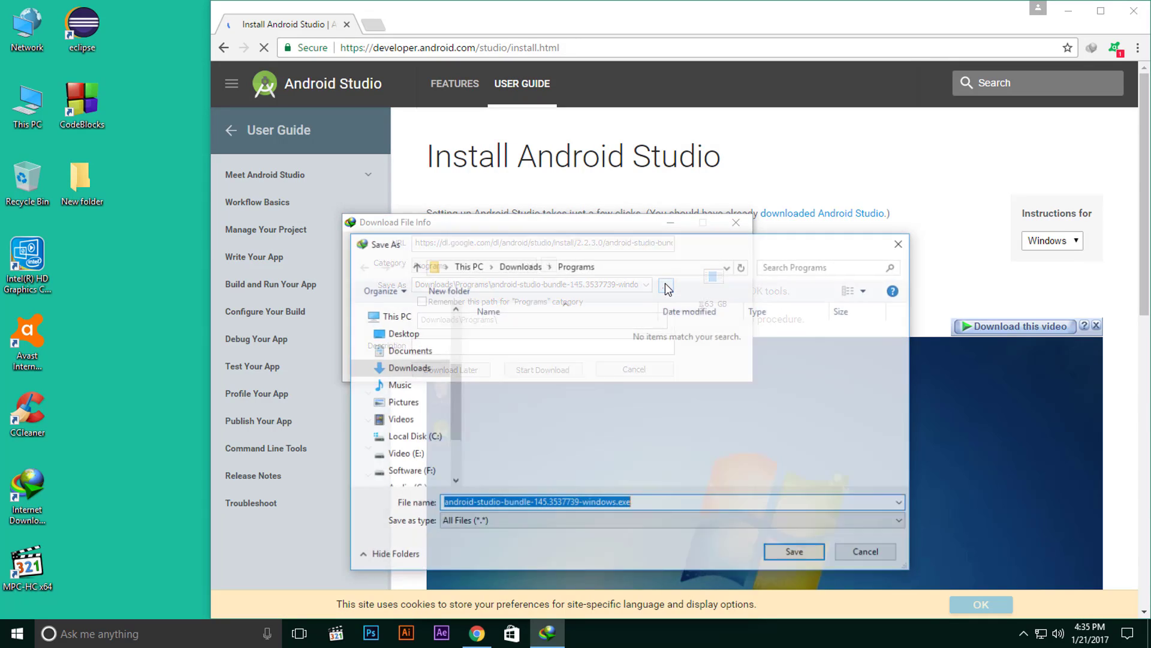
click(403, 333)
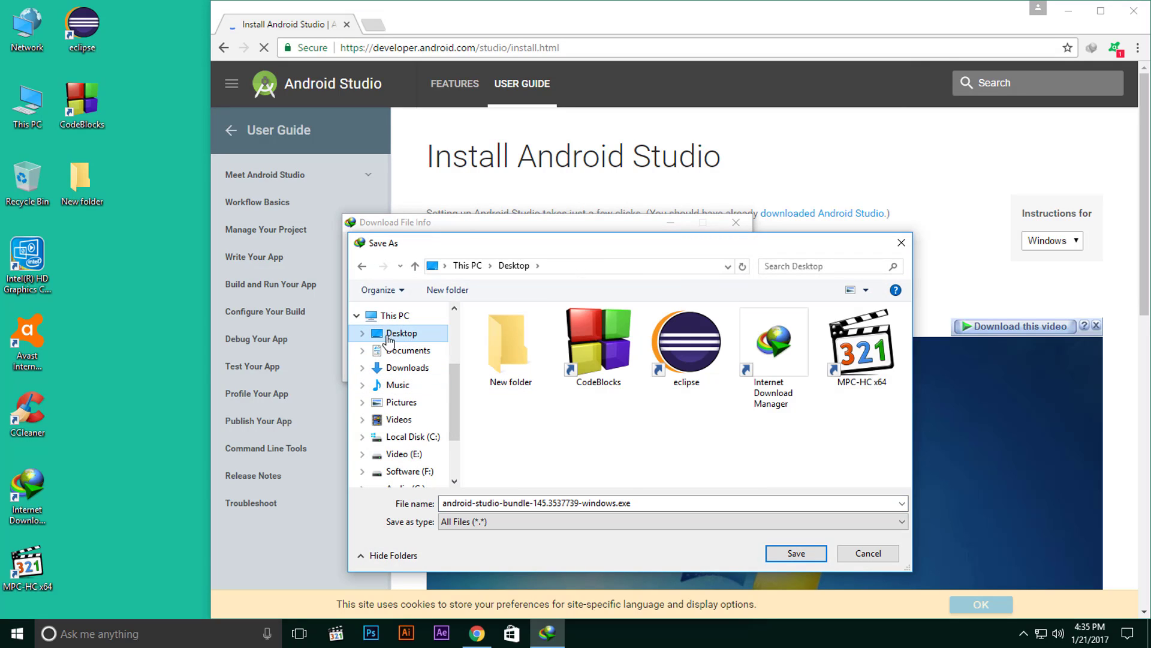
click(800, 554)
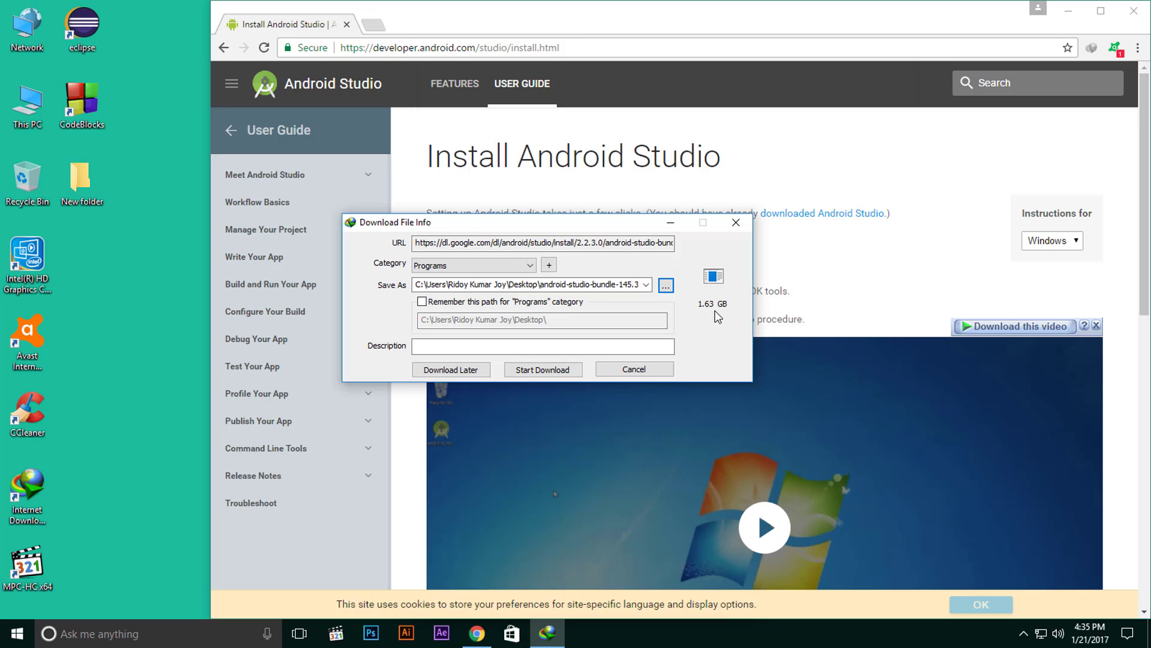
click(543, 370)
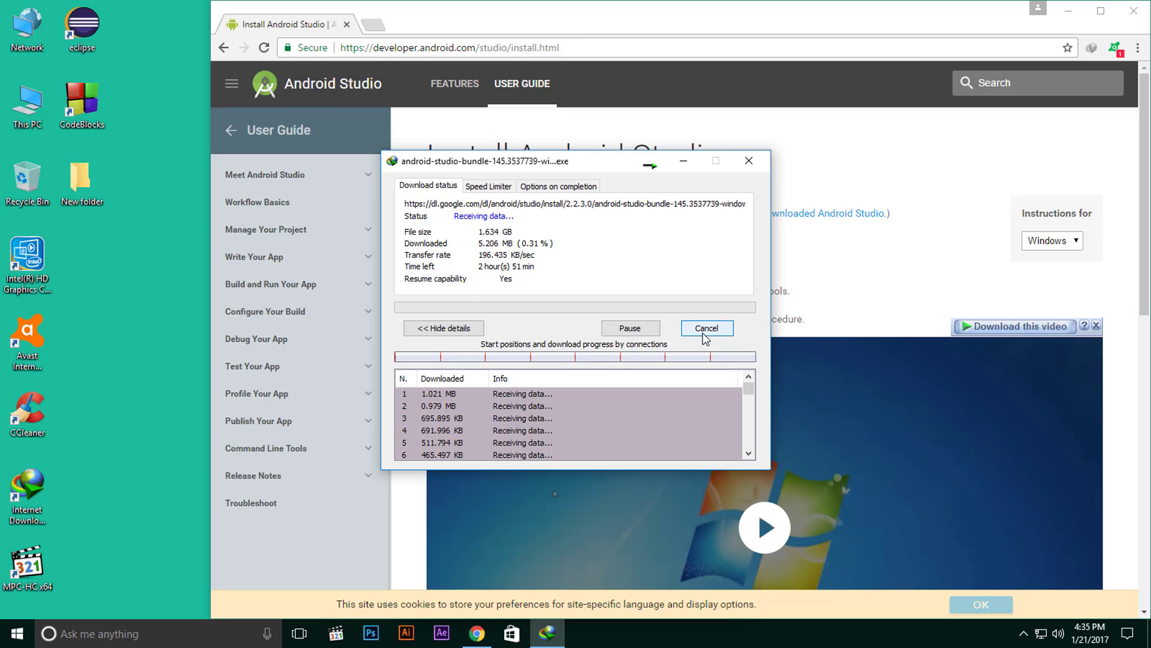
click(706, 328)
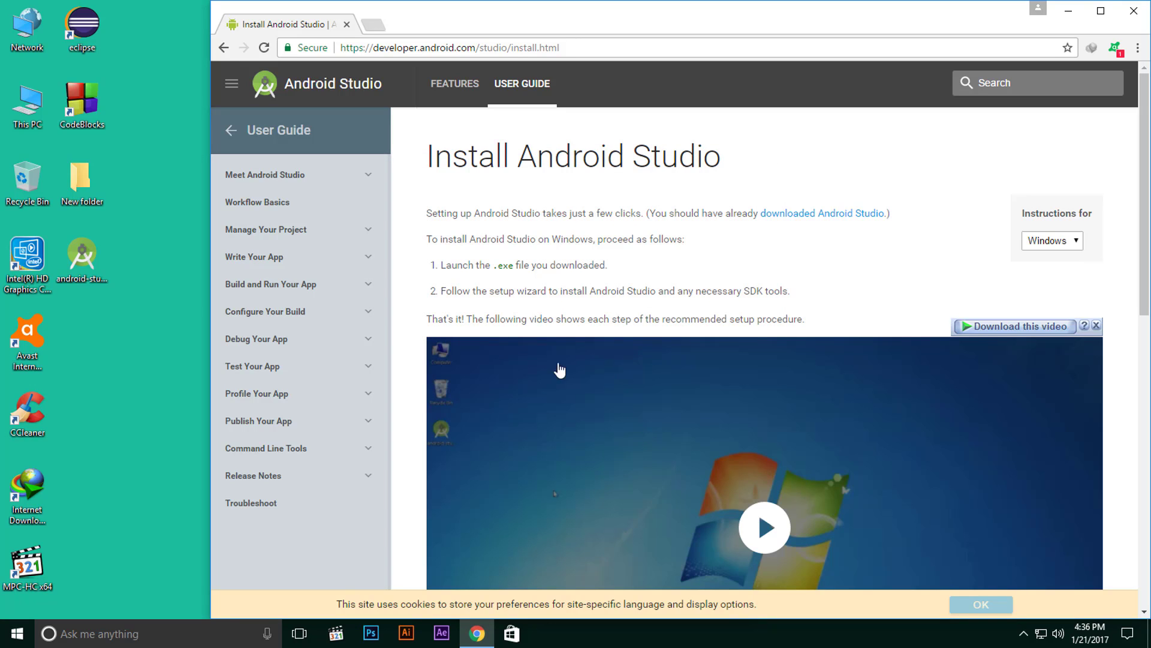
Close the browser after looking over the install instructions, and move the Android Studio installer icon to a free area of the desktop.
drag(90, 264, 132, 357)
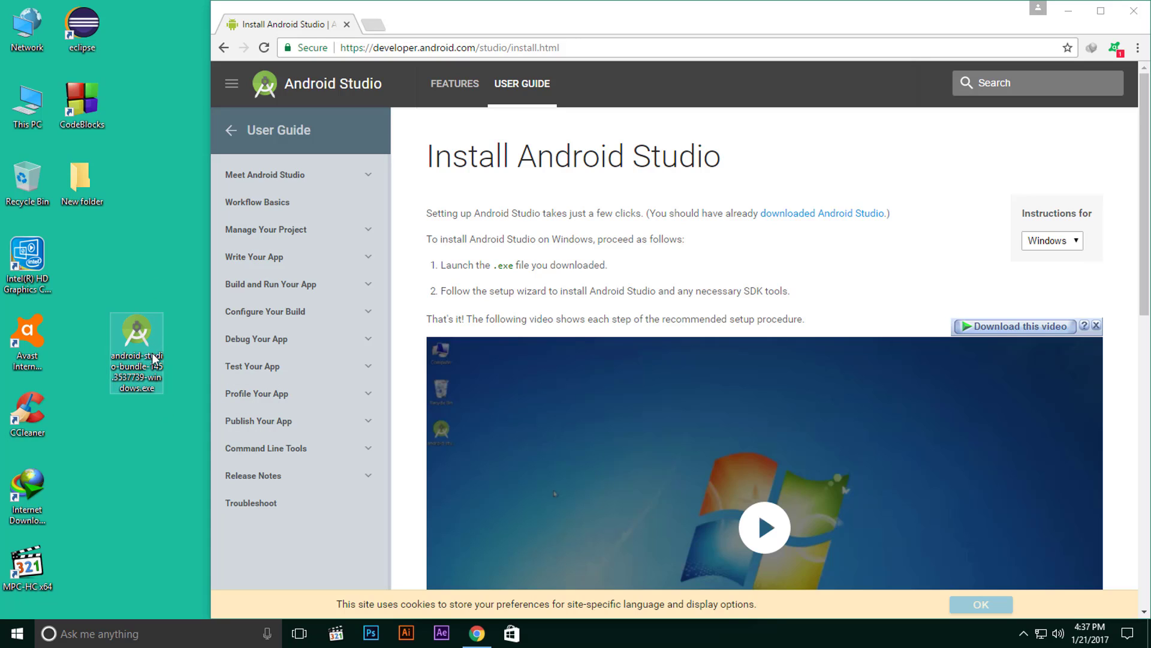
scroll(594, 318, down, 10)
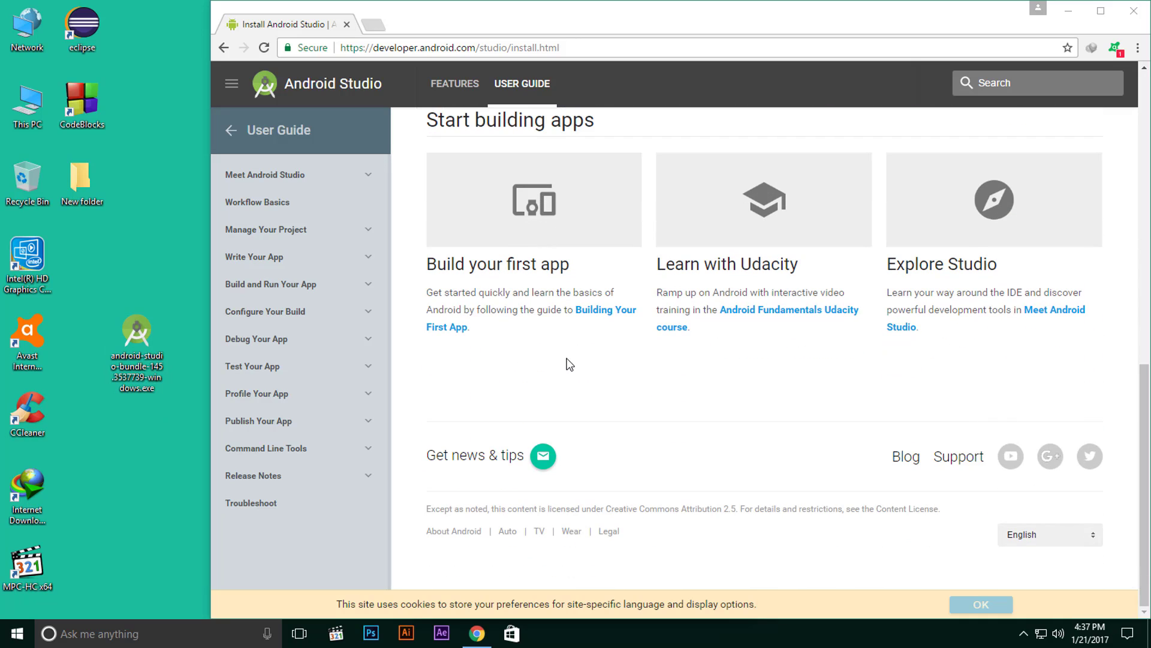
click(1130, 5)
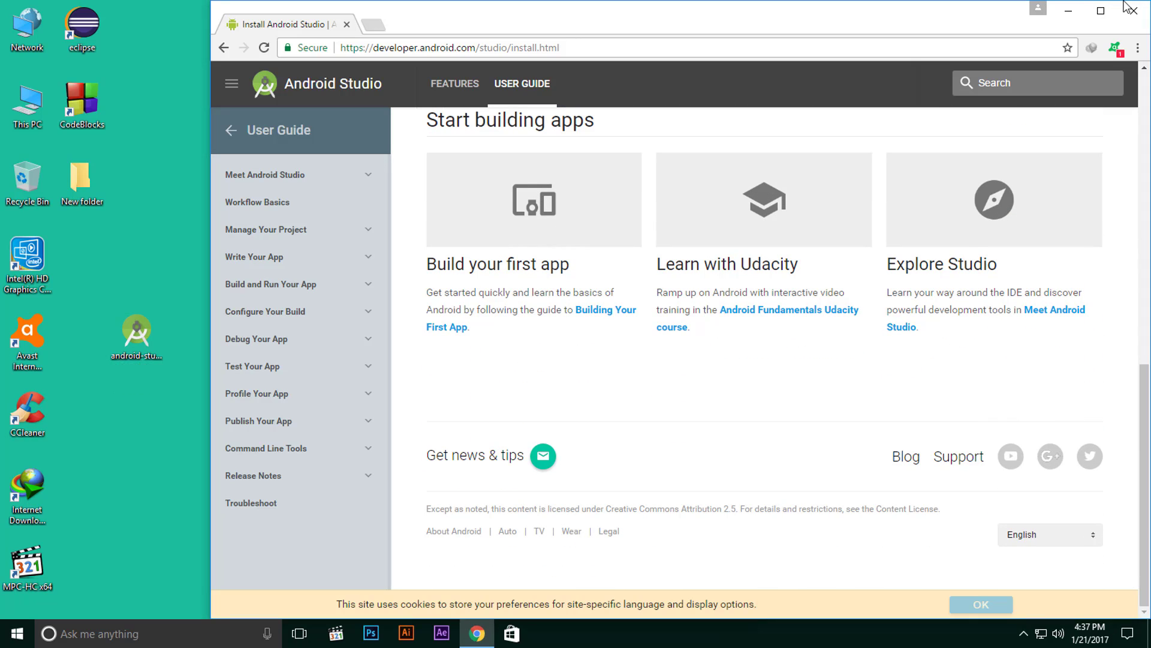
click(1130, 7)
drag(136, 333, 191, 273)
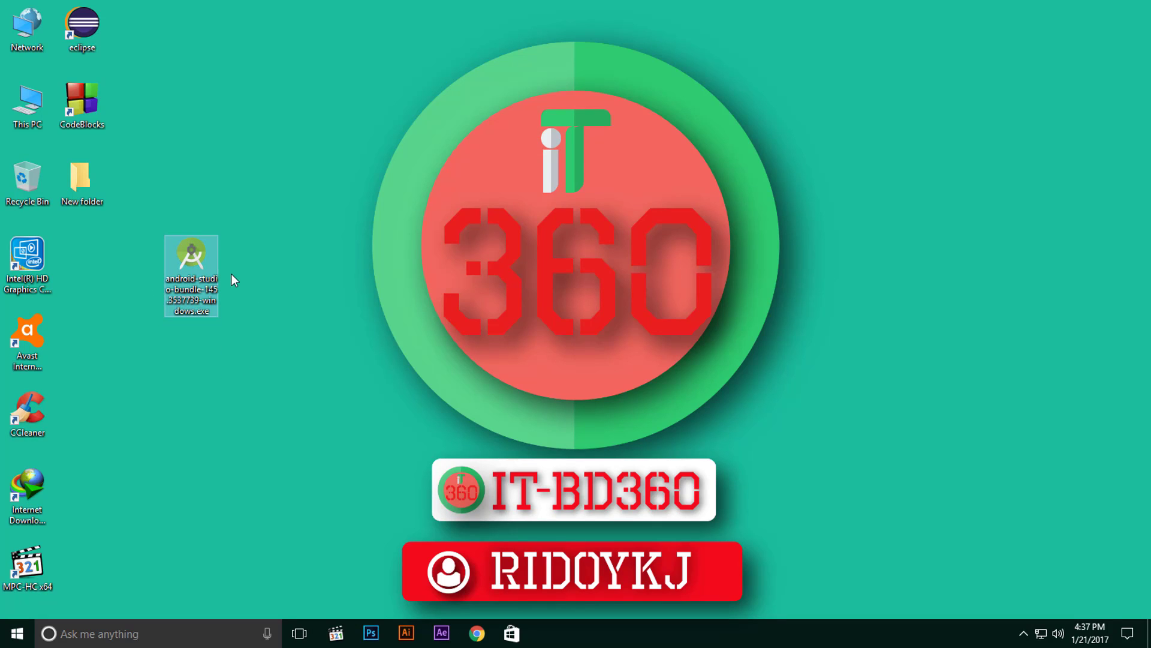
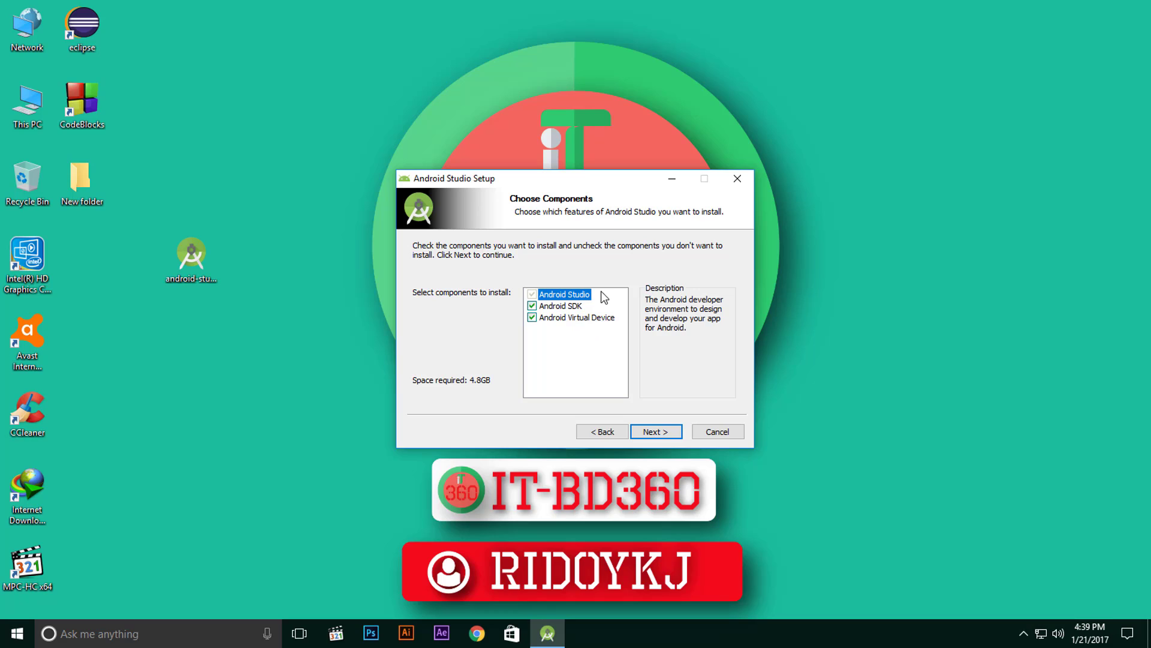
Keep the Android SDK and Android Virtual Device components selected for installation and continue to the install locations.
click(533, 306)
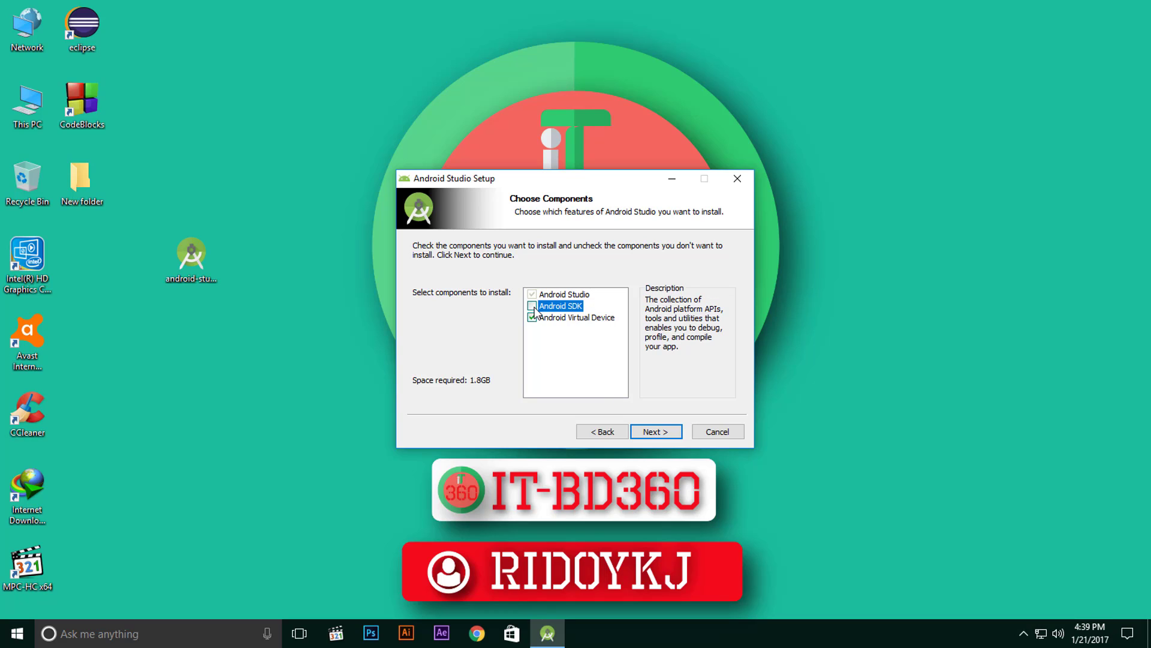
click(533, 318)
click(533, 306)
click(534, 318)
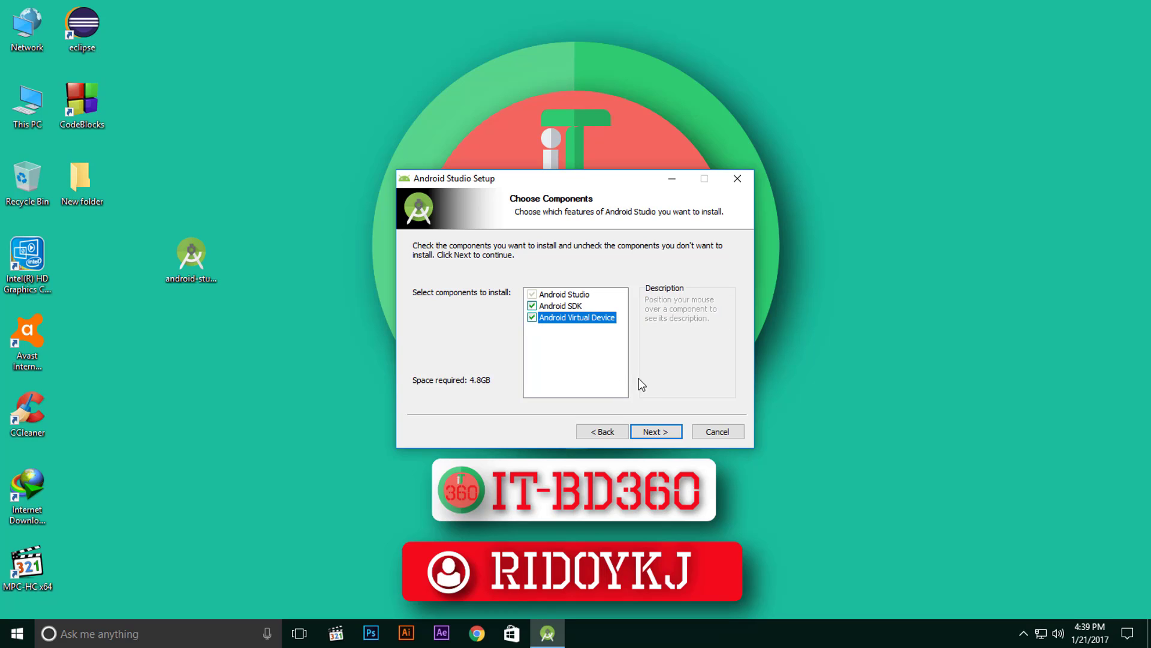
click(656, 433)
click(657, 433)
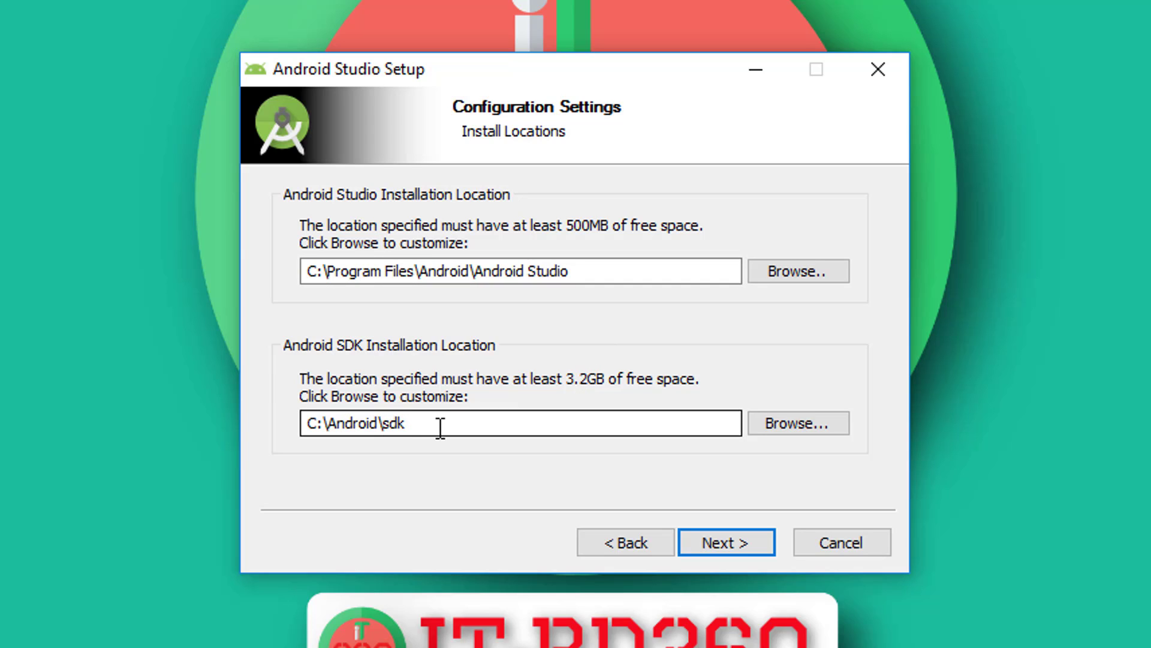
Keep C:\Android\sdk as the SDK installation location and install with shortcuts in the Android Studio Start Menu folder.
click(819, 426)
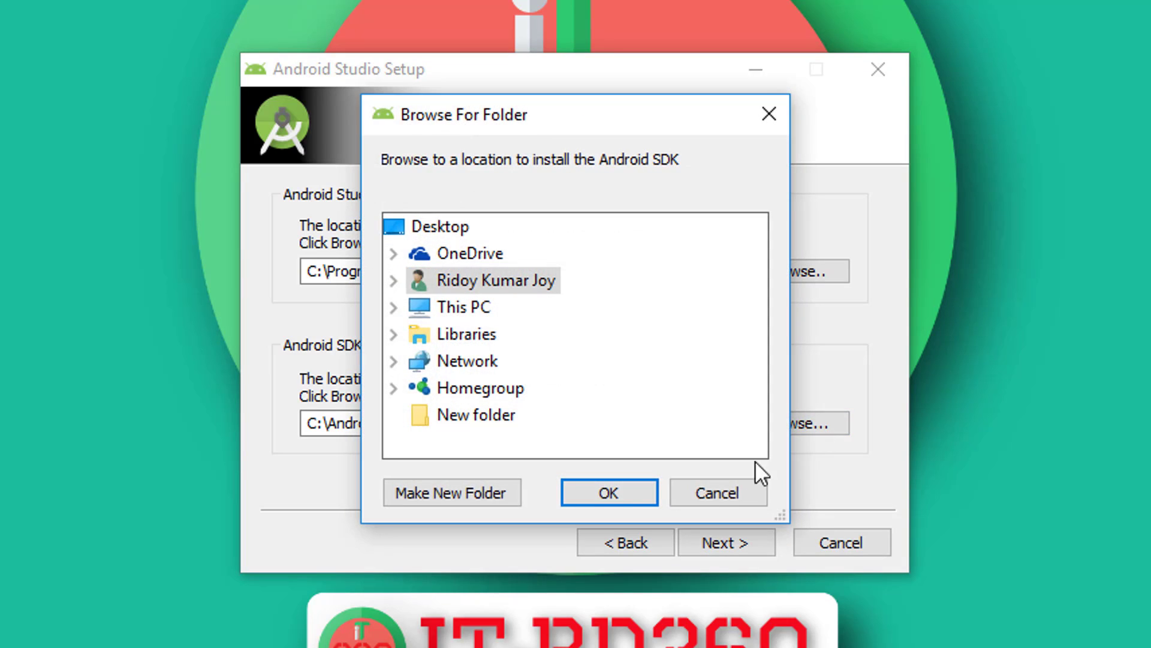
click(714, 493)
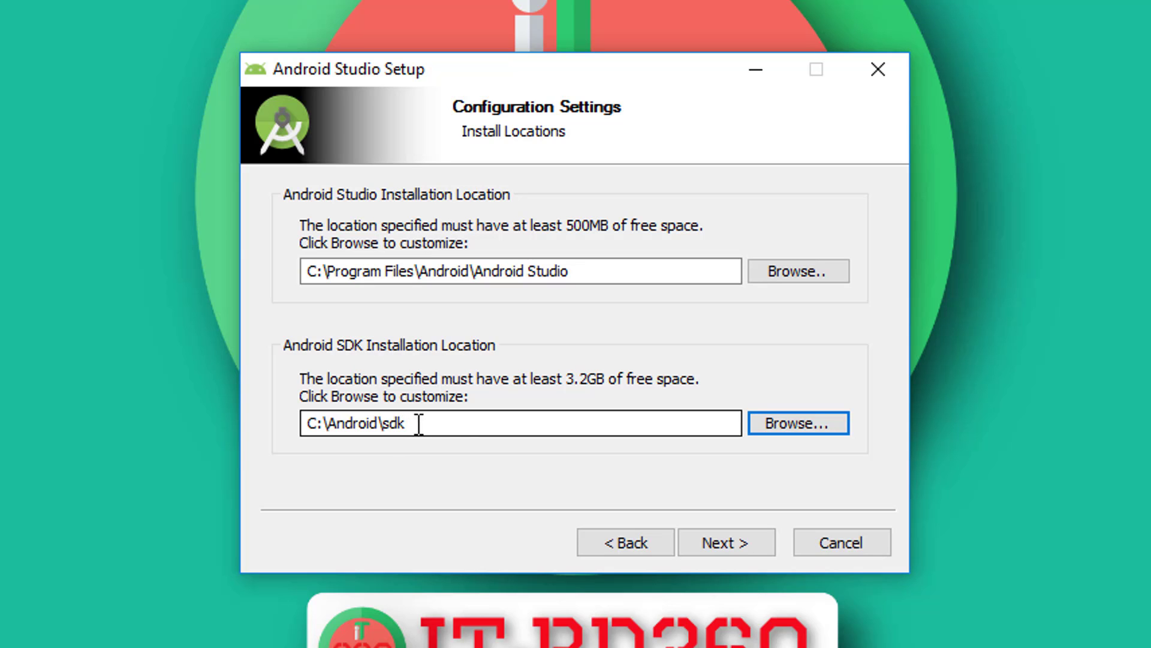
click(736, 540)
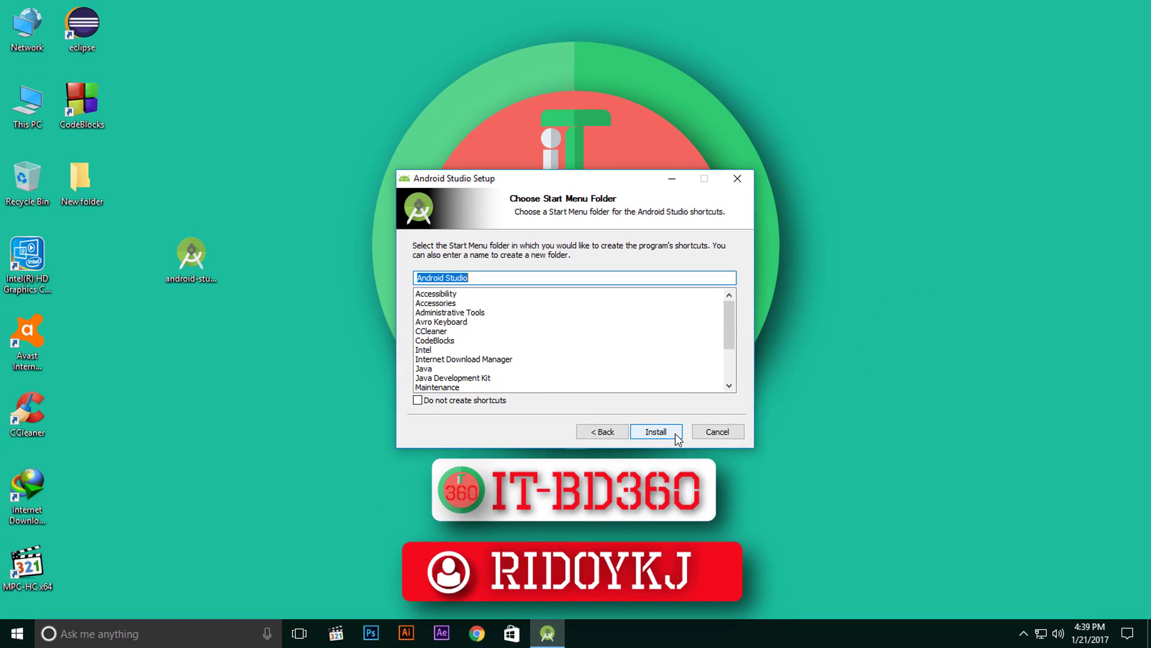
click(675, 434)
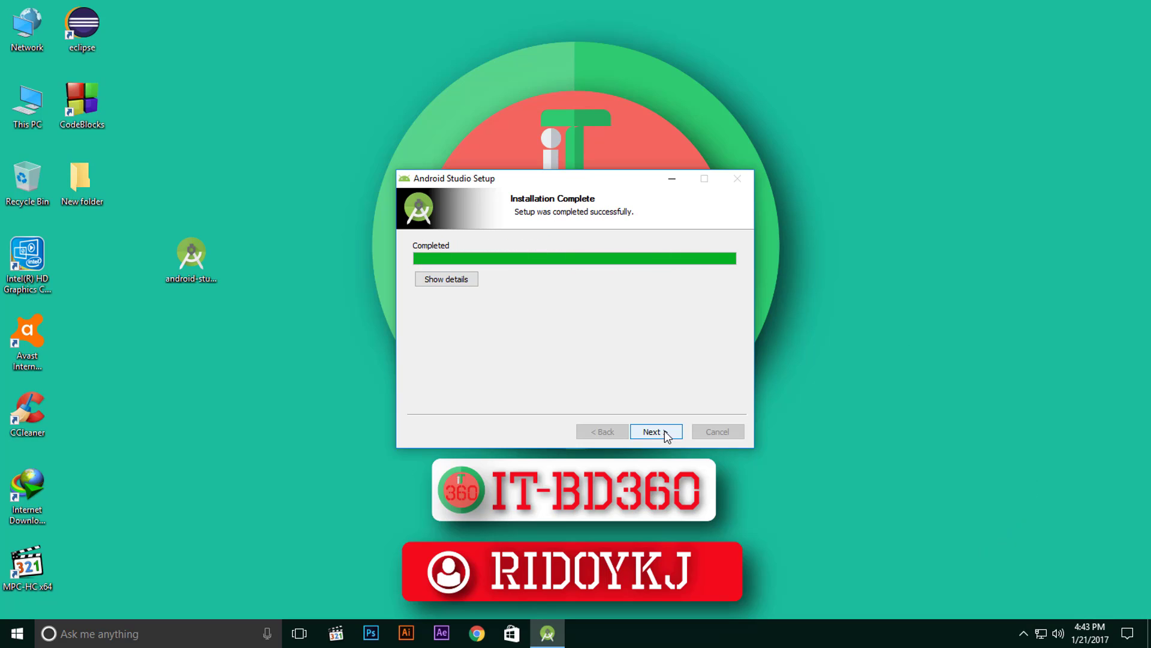
Finish the setup with Android Studio set to start, and choose not to import settings from a previous version.
click(665, 431)
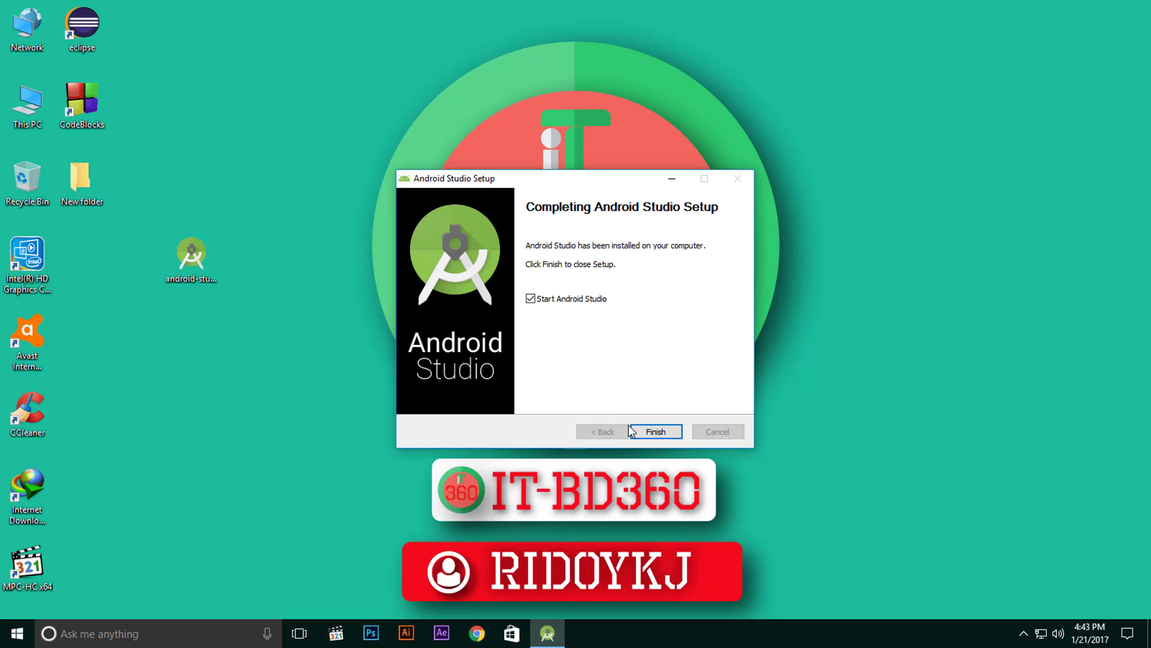
click(659, 433)
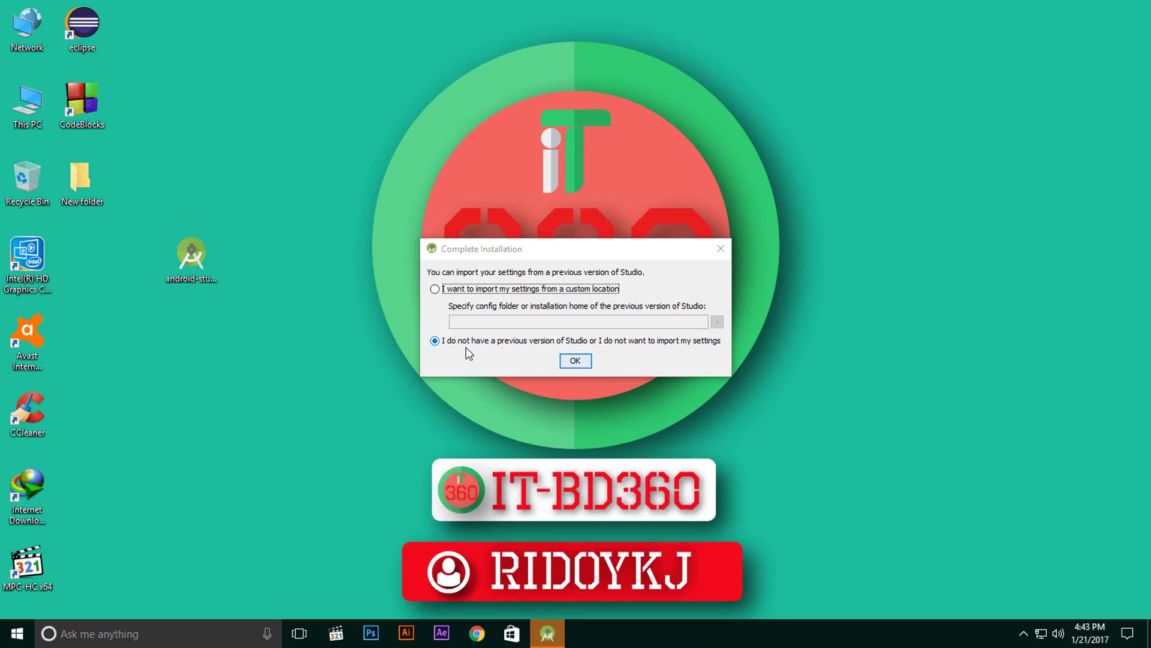
click(444, 294)
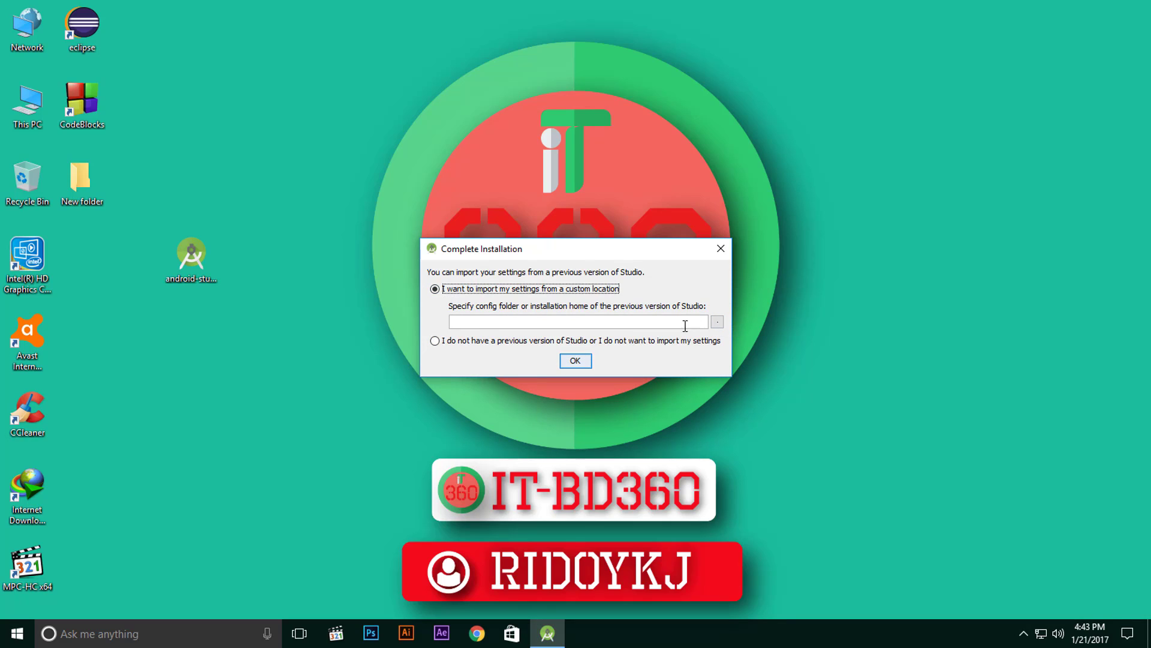
click(448, 342)
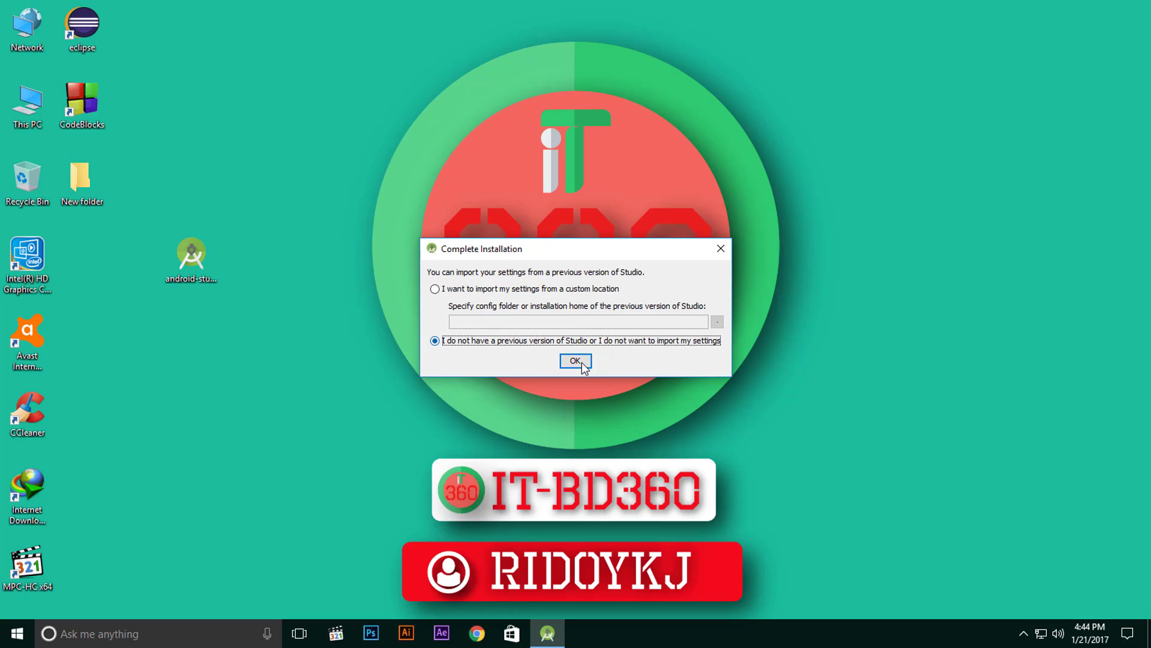
click(572, 360)
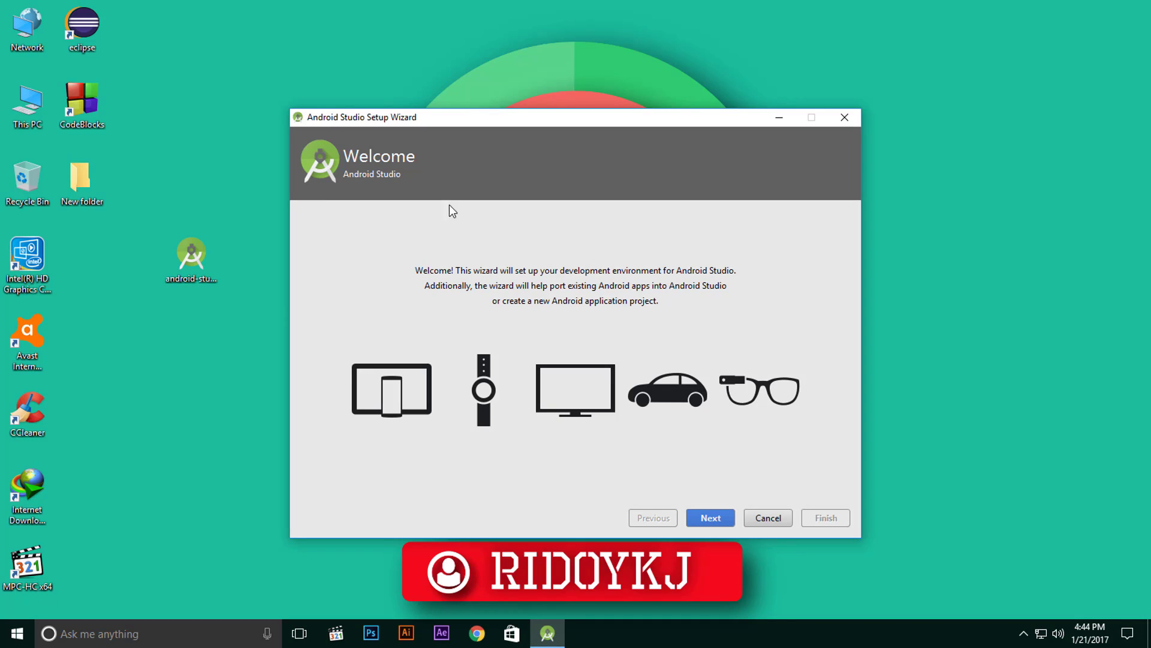
Accept the Standard install type in the Setup Wizard and continue to the SDK components setup.
click(706, 523)
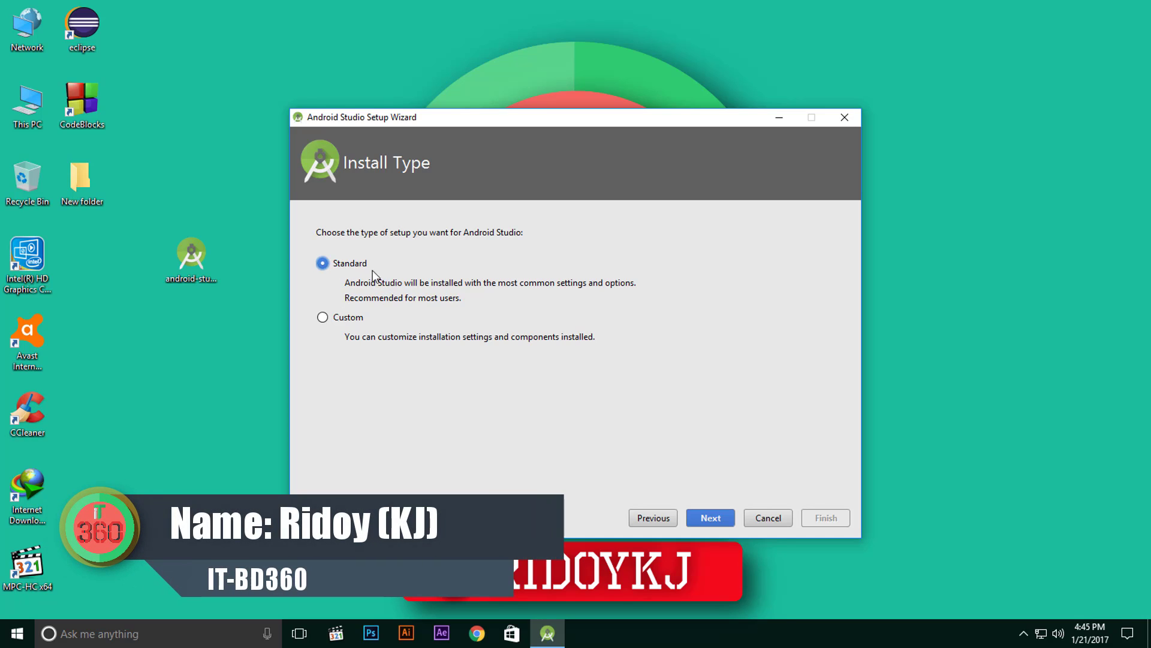
click(714, 515)
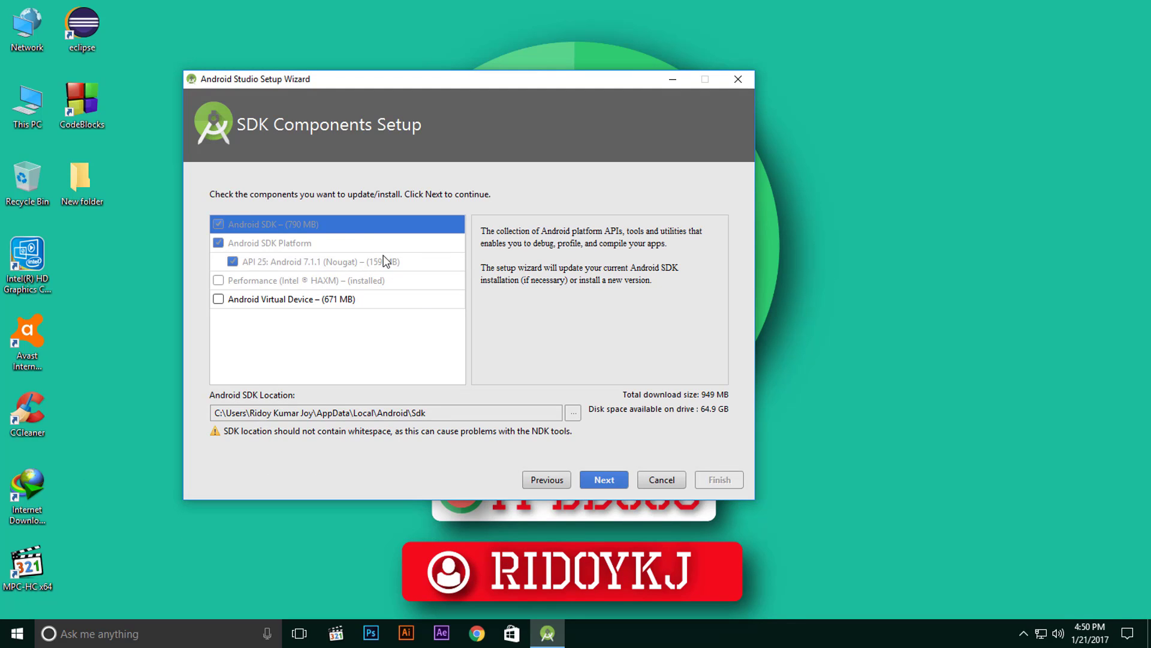
drag(483, 85, 526, 86)
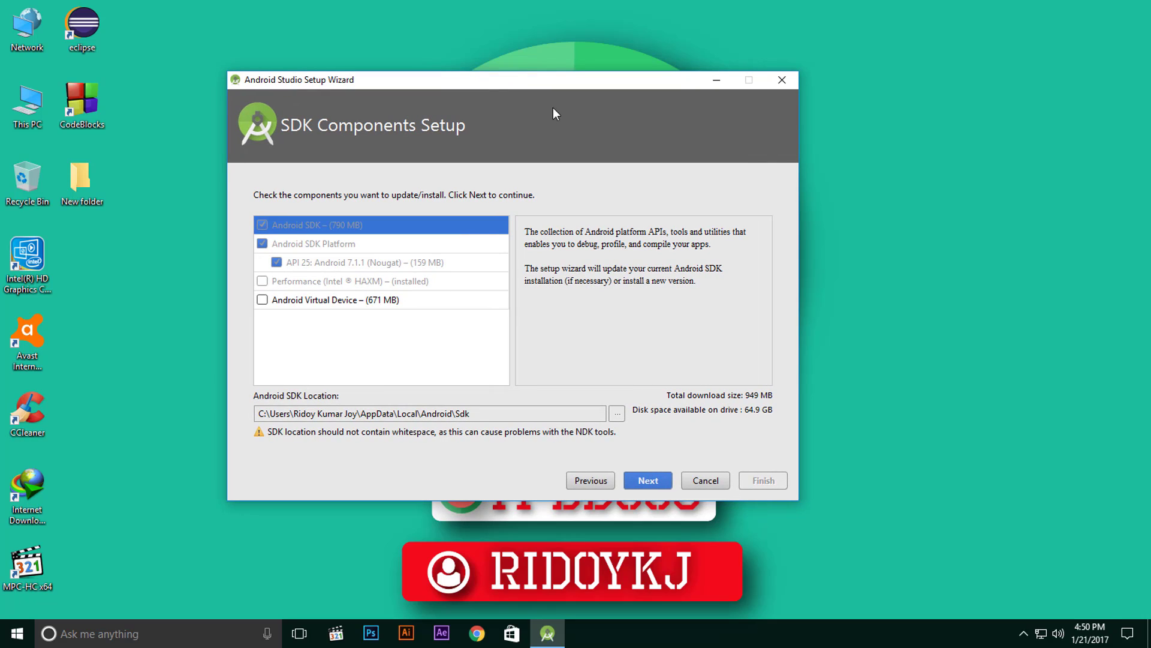
Disable the Ethernet adapter in the Windows network connections and close the network settings windows.
right_click(1041, 640)
click(1043, 625)
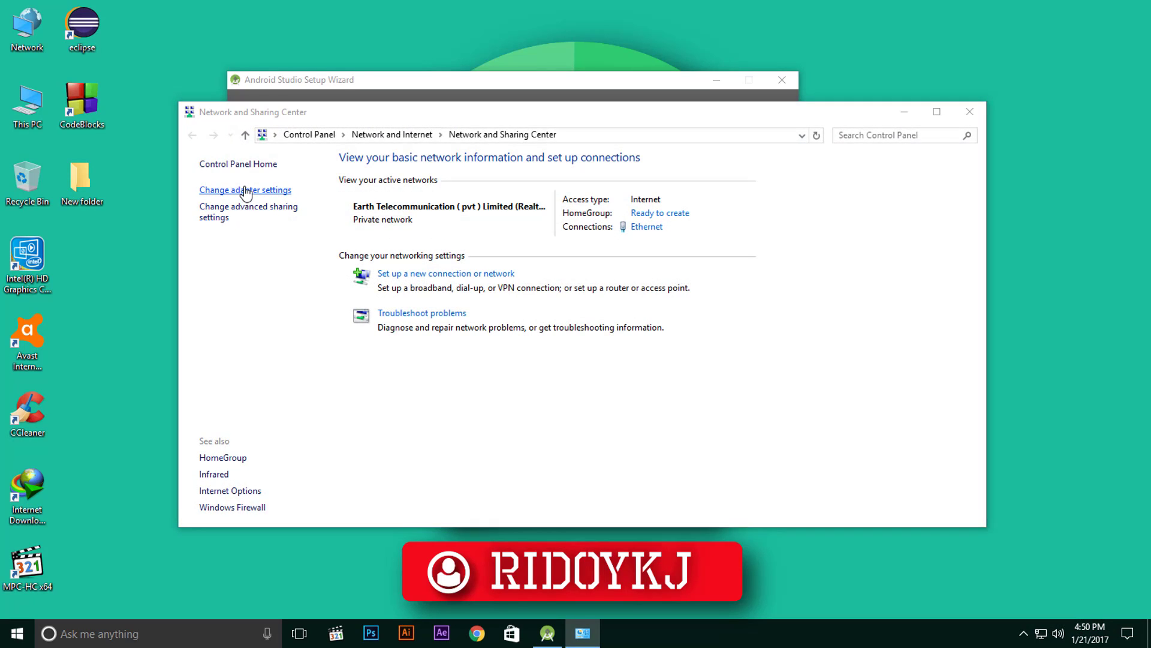
click(245, 190)
click(263, 208)
right_click(262, 207)
click(301, 219)
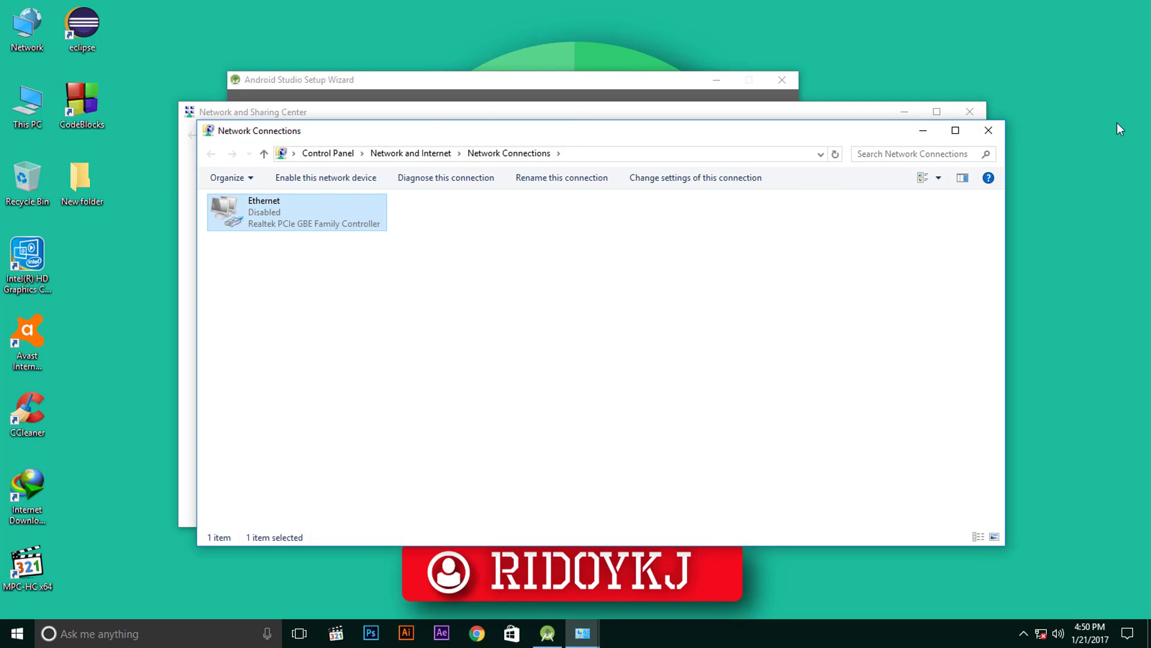
click(998, 131)
click(978, 113)
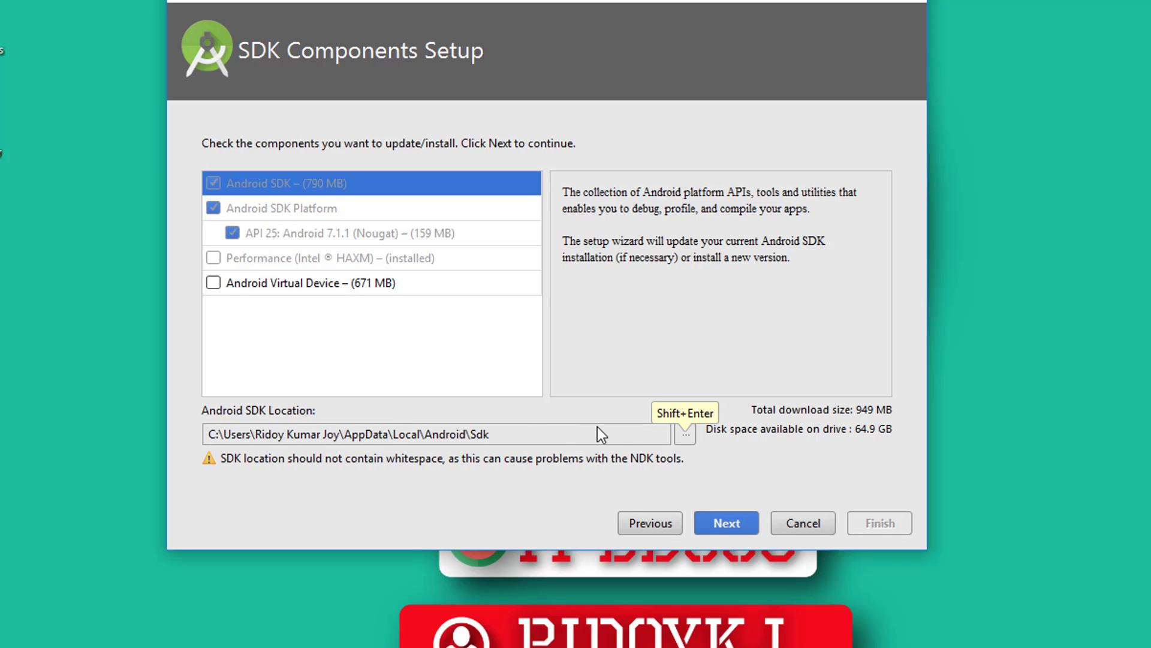
Set the Android SDK location to the existing C:\Android\sdk folder in the SDK components setup.
click(684, 436)
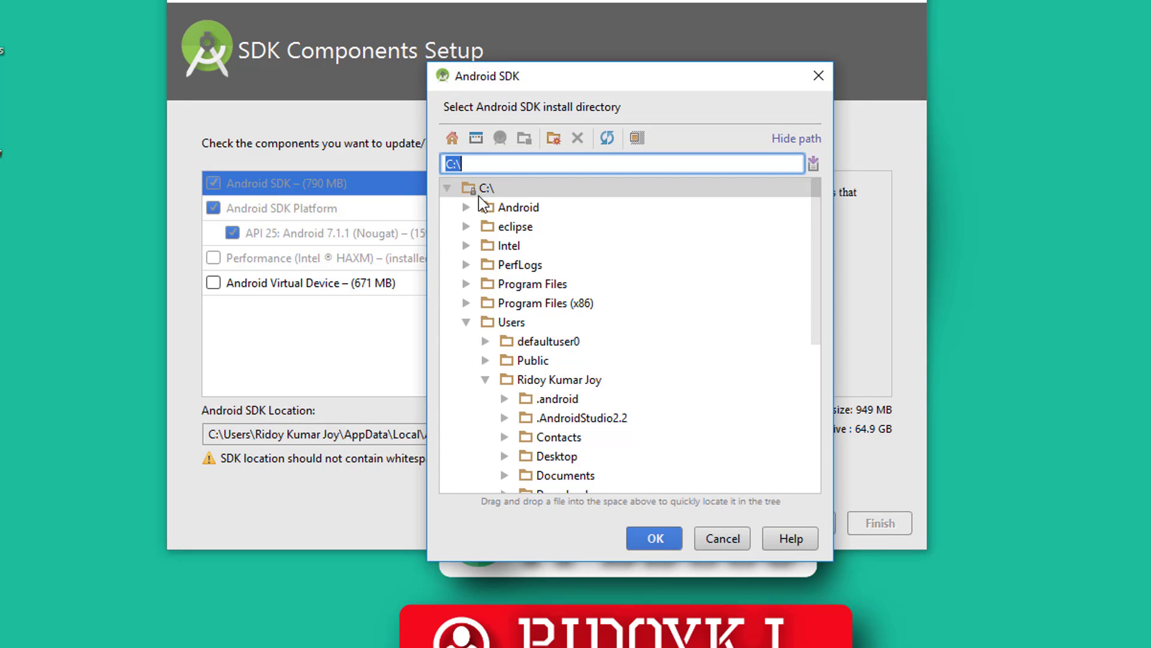
click(479, 196)
click(495, 210)
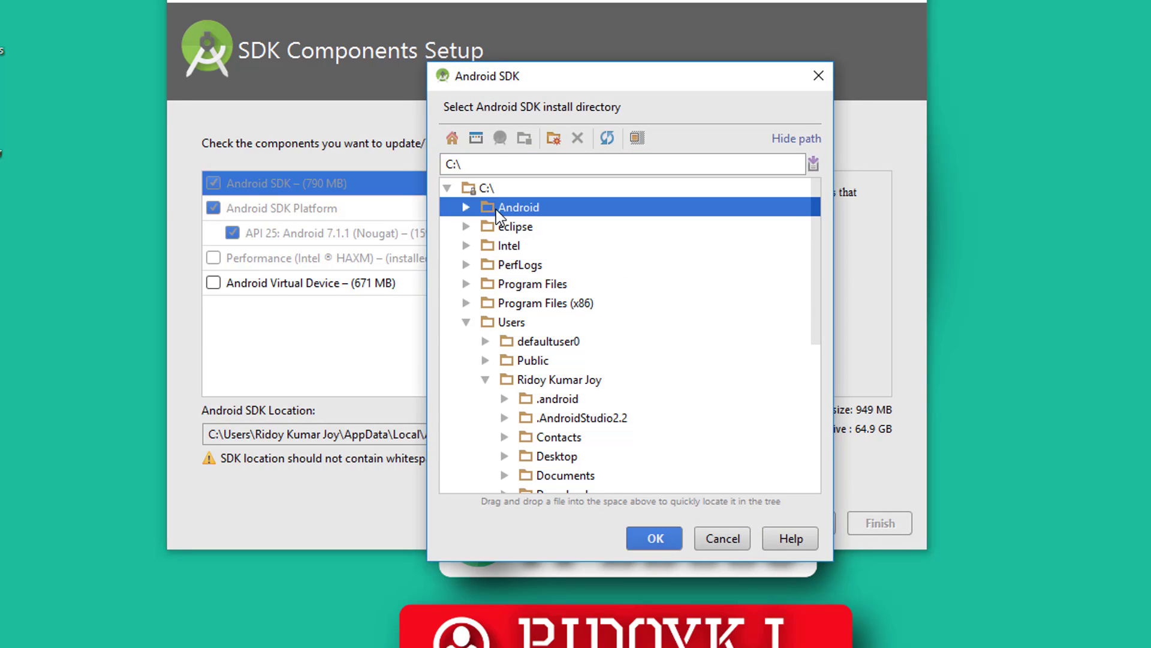
click(467, 210)
click(511, 228)
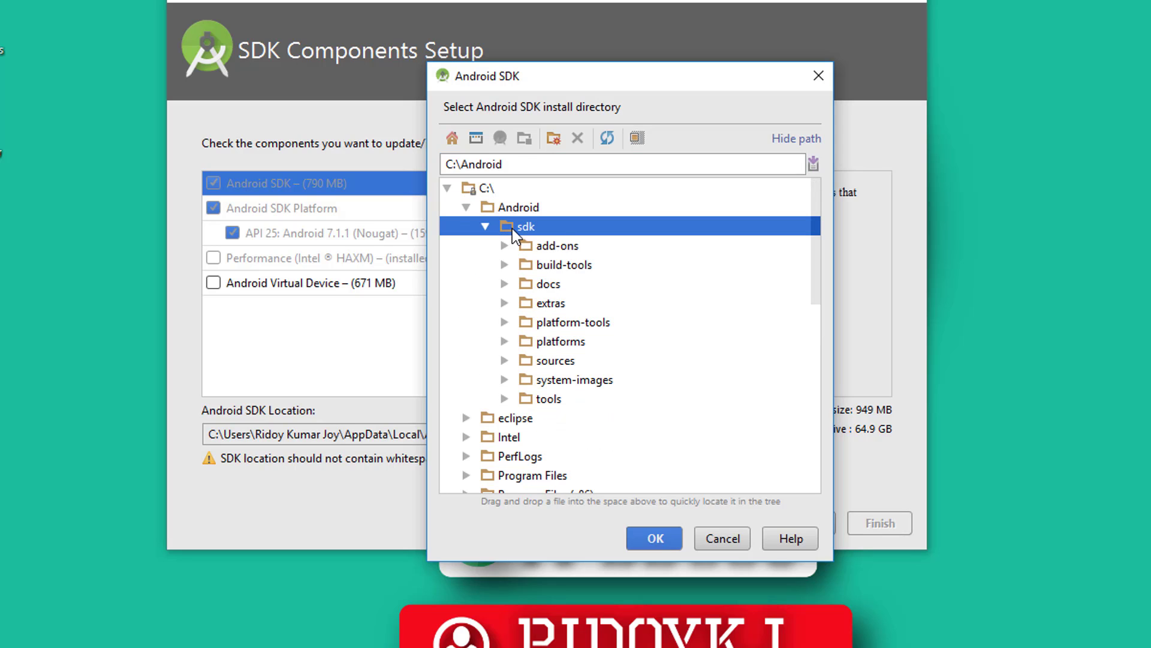
click(661, 534)
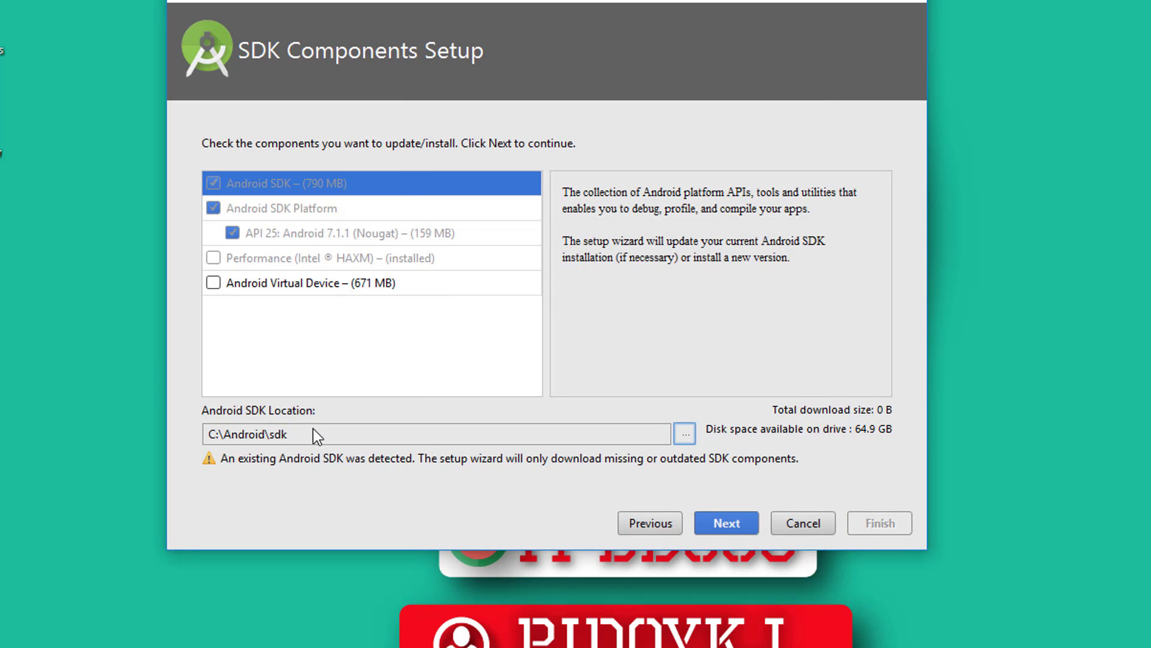
Continue with the selected SDK components and finish the Setup Wizard.
click(719, 521)
click(812, 540)
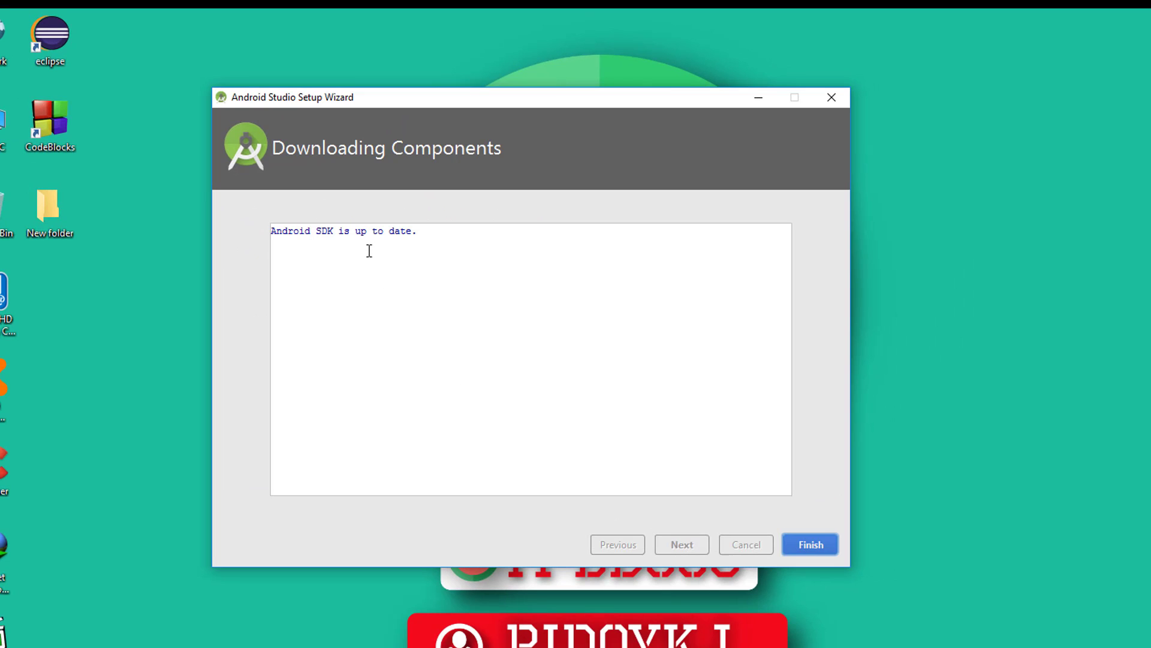
click(816, 546)
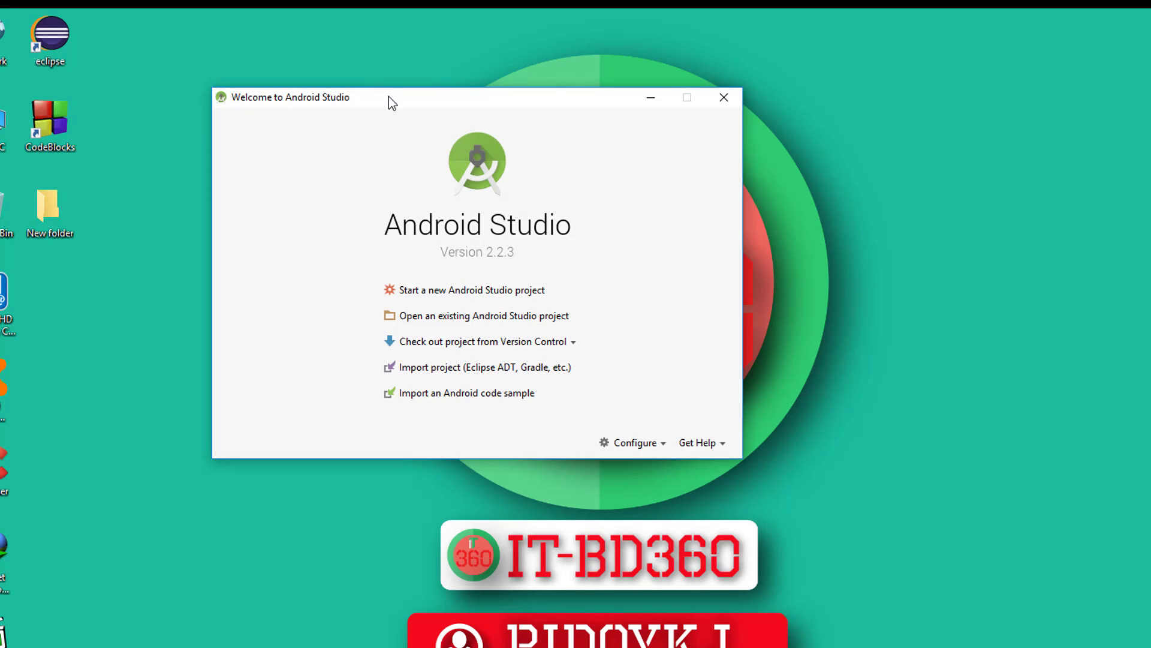
Move the Welcome to Android Studio window toward the middle of the desktop.
drag(389, 96, 547, 168)
right_click(212, 181)
click(267, 231)
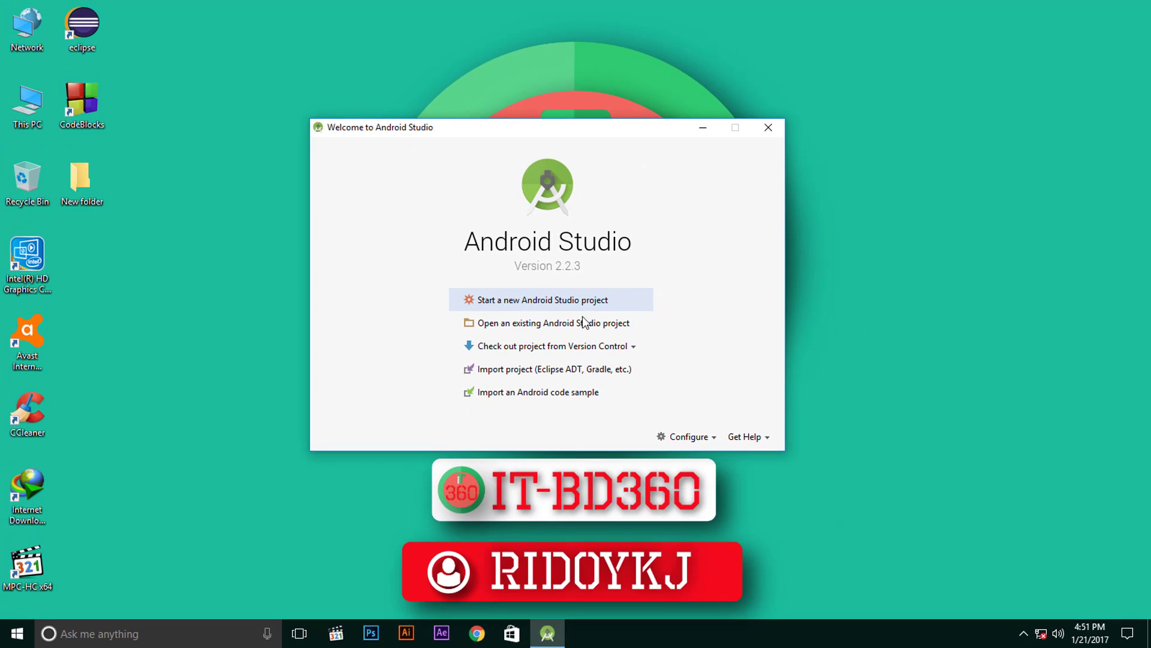
Start a new Android Studio project and set its application name to "My First P".
click(515, 306)
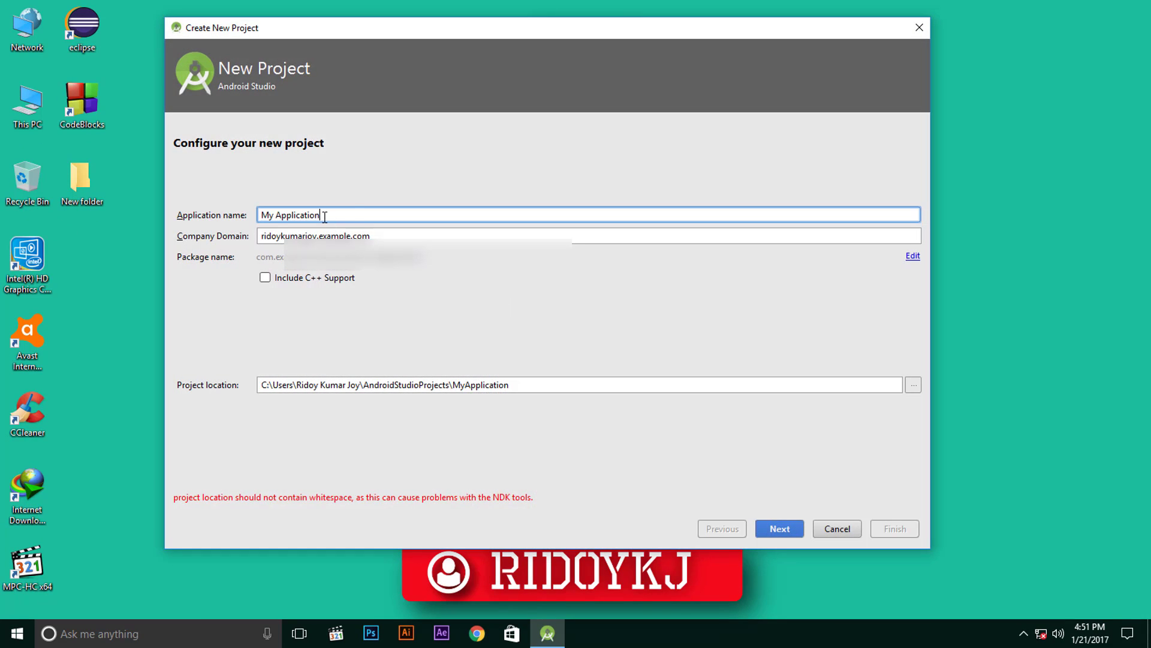
drag(351, 214, 233, 214)
text(My First)
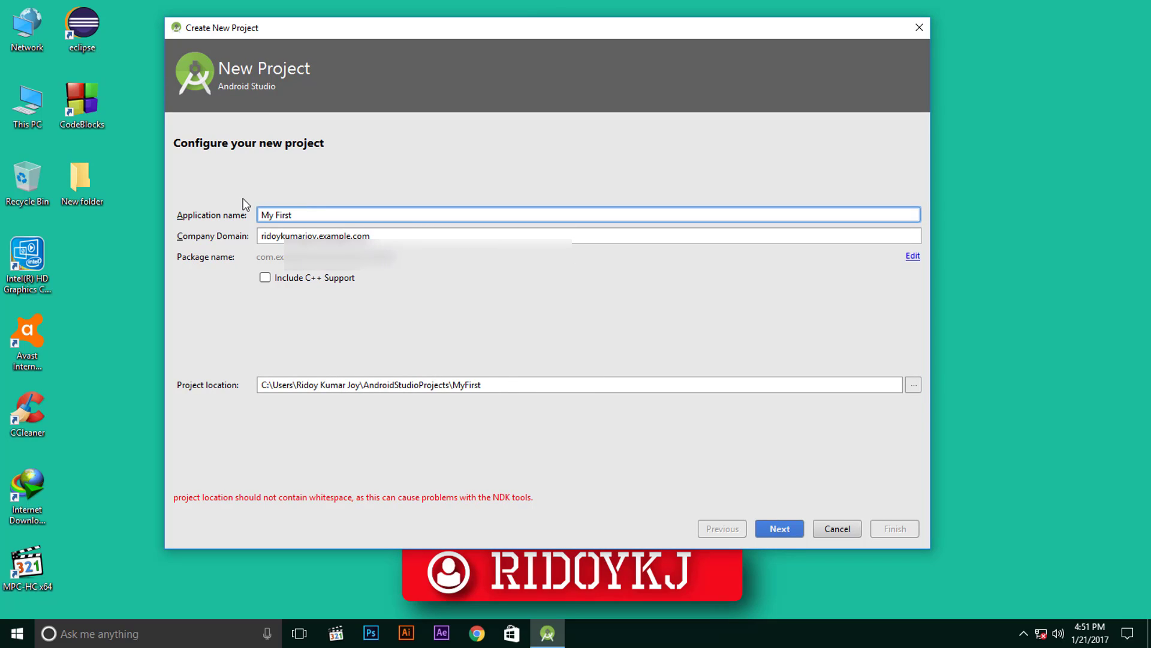
text( P)
Set the company domain to "My FirstP.example.com" and continue to the target device selection.
double_click(316, 236)
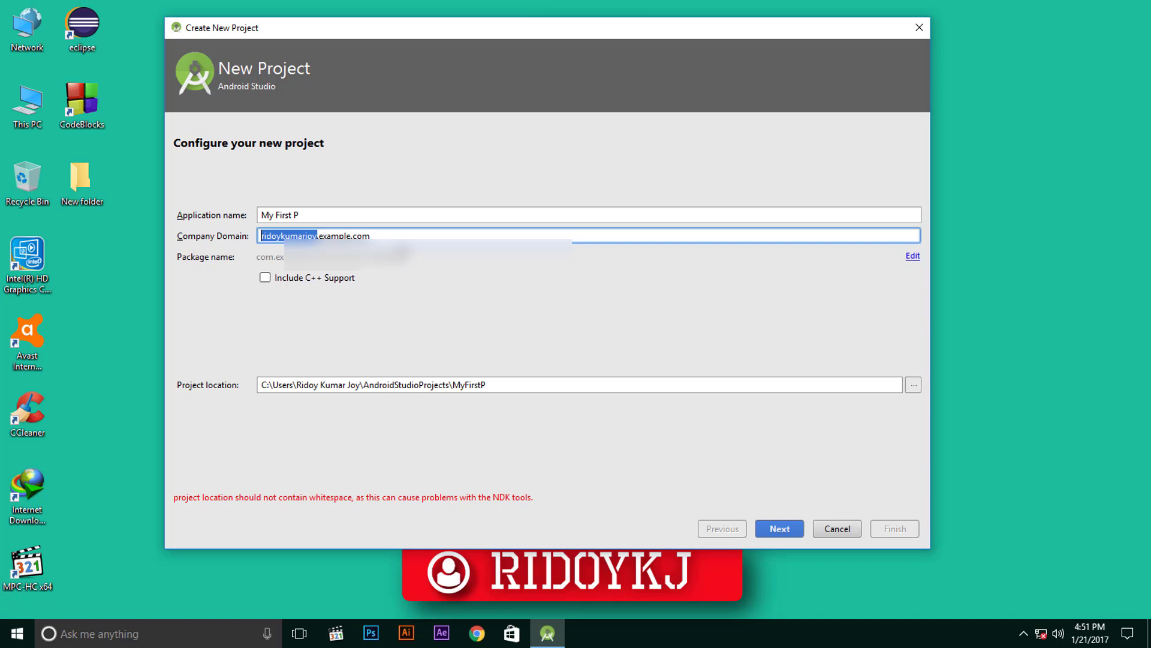
text(sghdf)
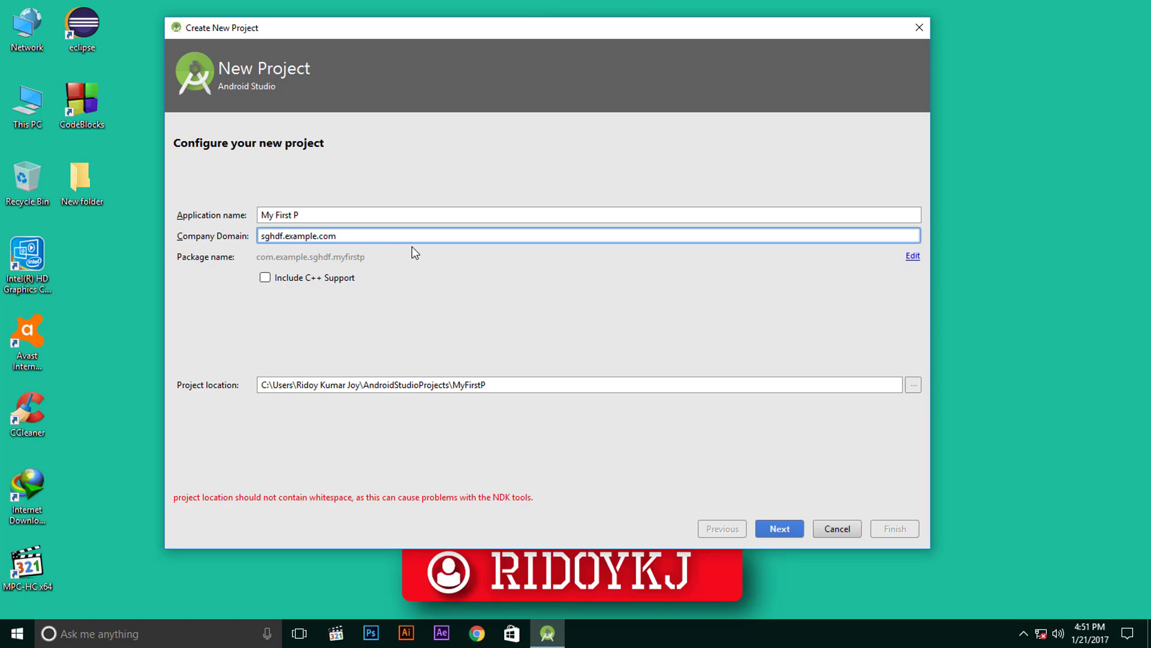
key(BackSpace)
key(BackSpace)
key(BackSpace)
key(BackSpace)
key(BackSpace)
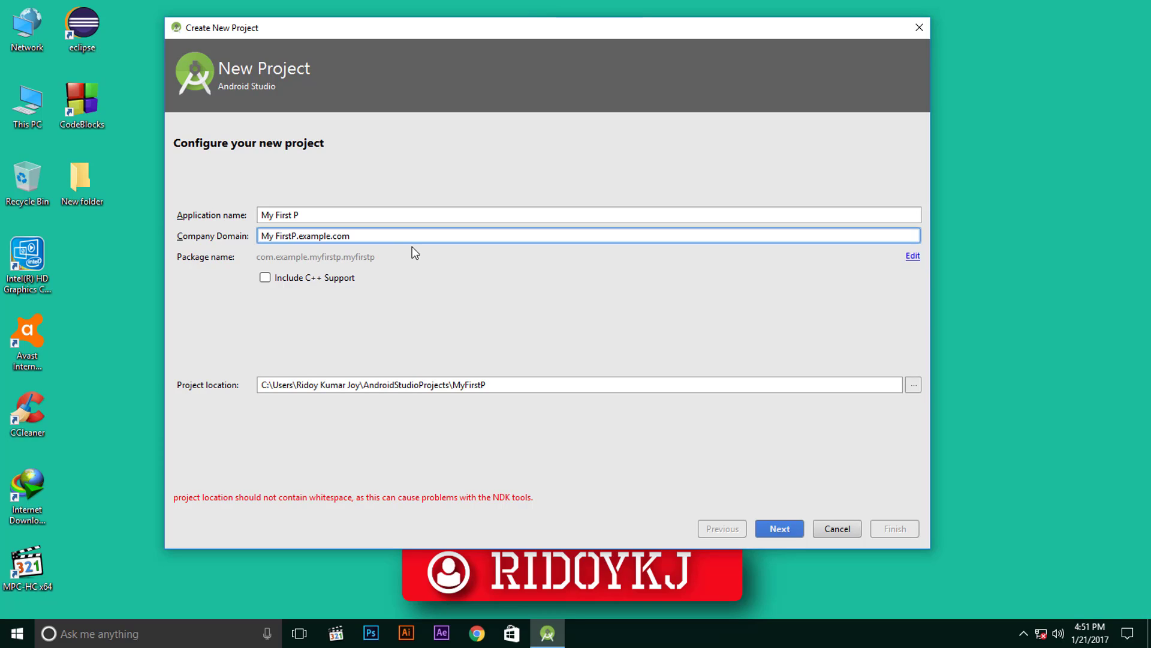
key(BackSpace)
click(780, 528)
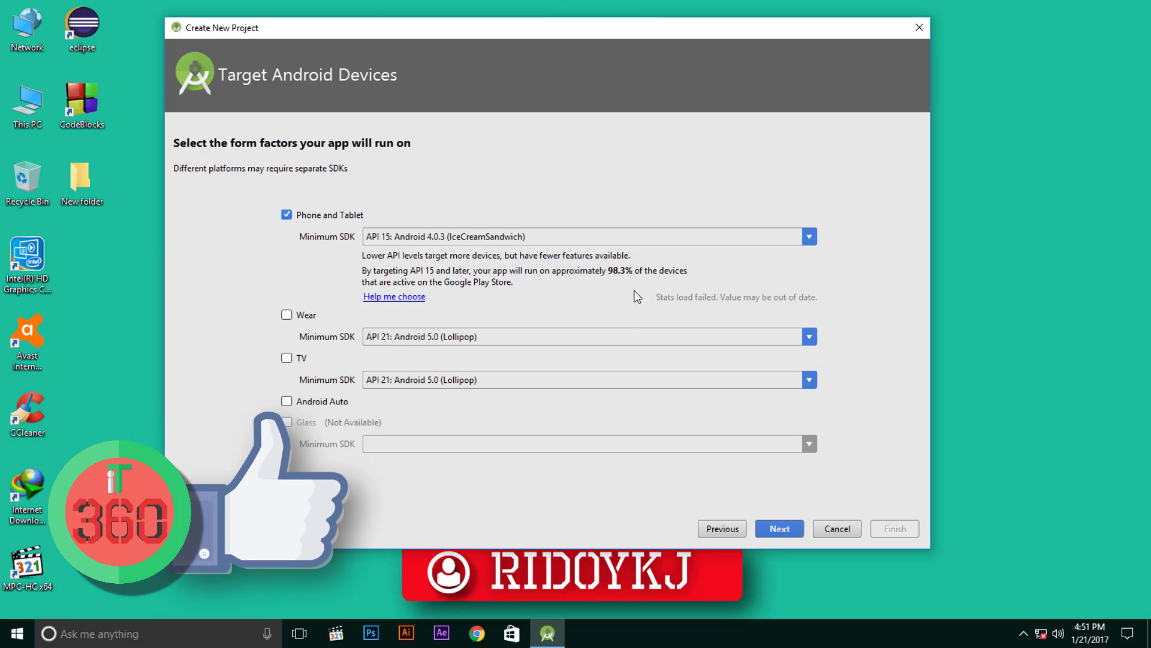
Create the project for Phone and Tablet with minimum SDK API 15 and an Empty Activity named MainActivity with layout activity_main.
click(780, 529)
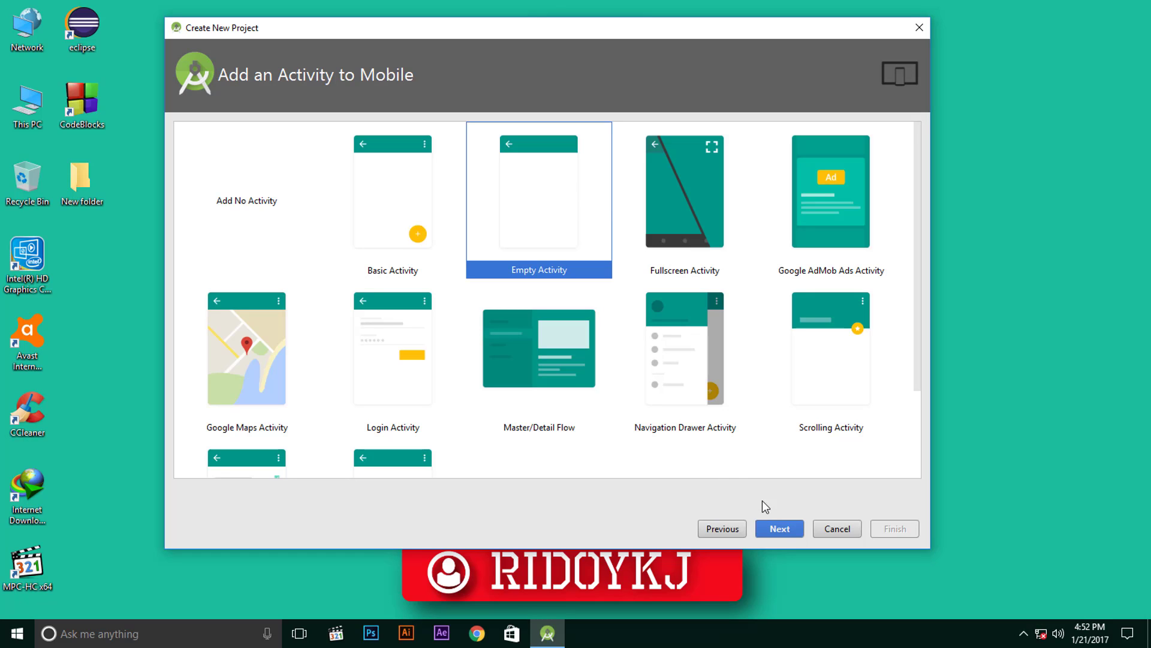
click(780, 529)
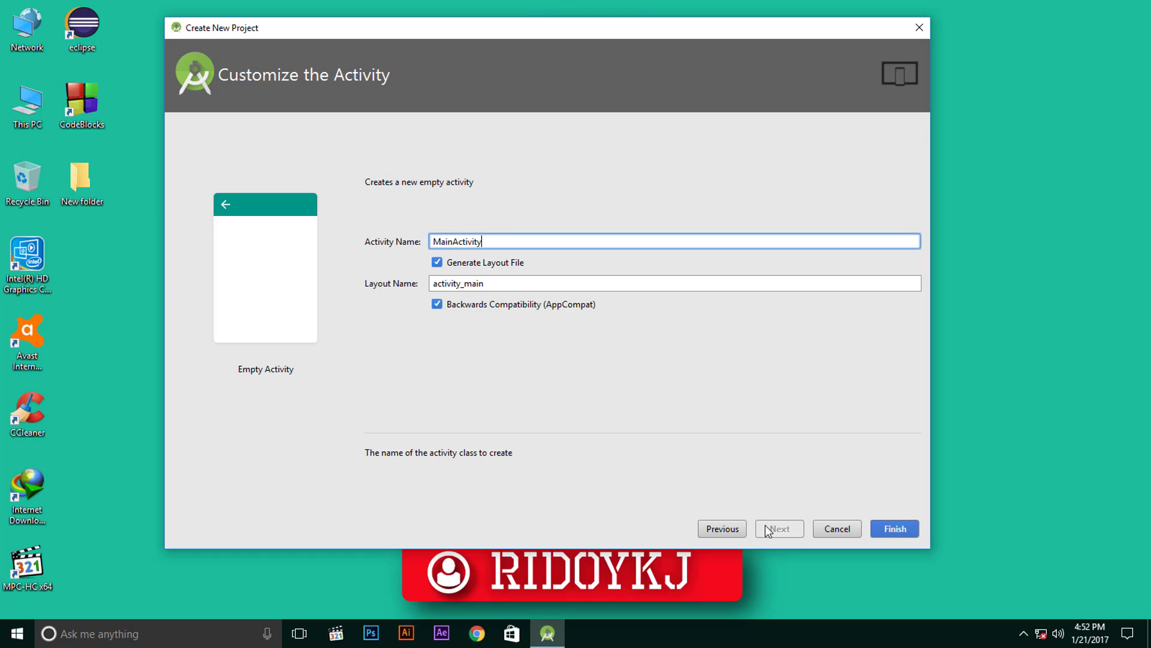
click(903, 525)
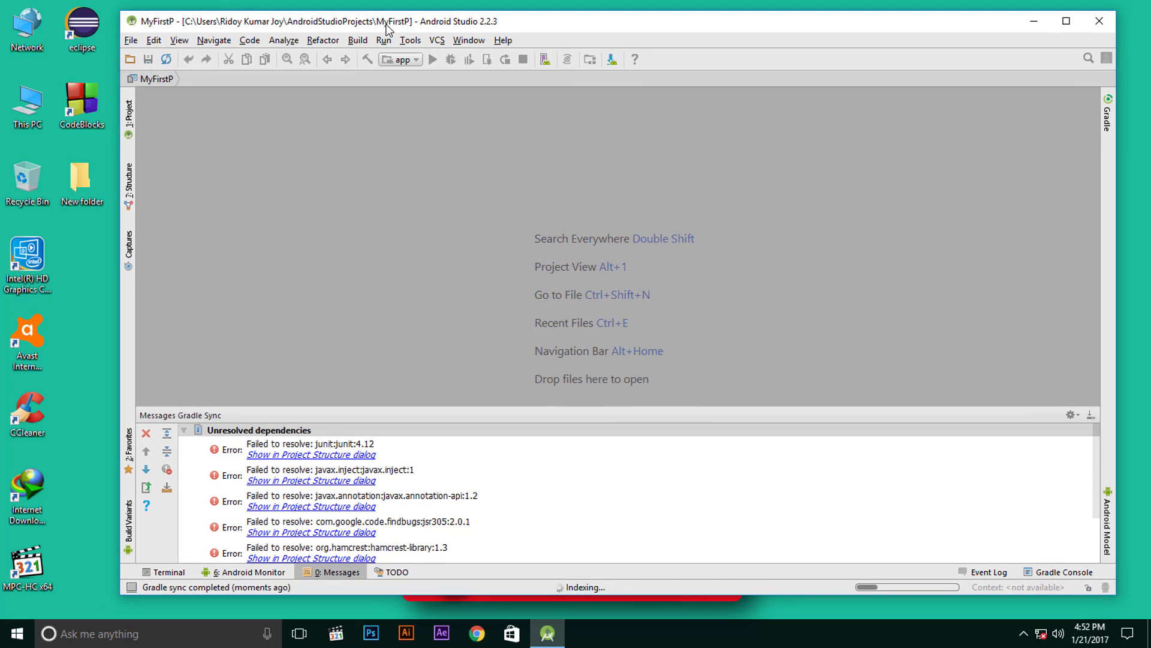
Dismiss the Rendering Problems message in the activity_main.xml layout preview and exit Android Studio.
drag(387, 29, 382, 29)
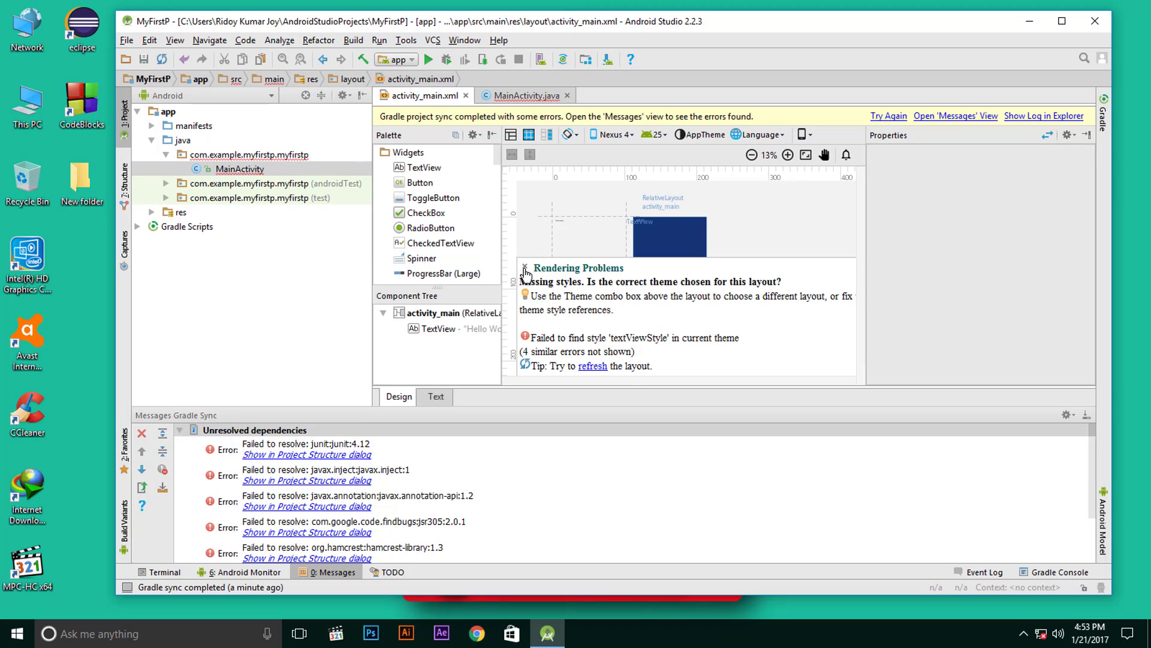
click(525, 267)
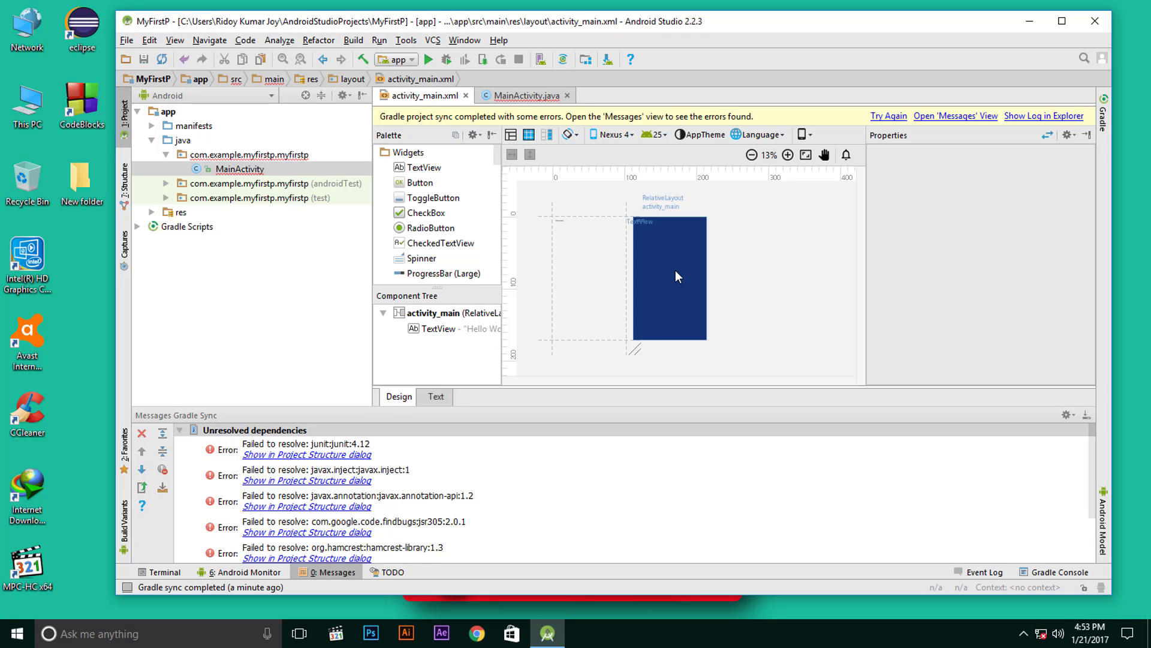
click(1104, 27)
key(Return)
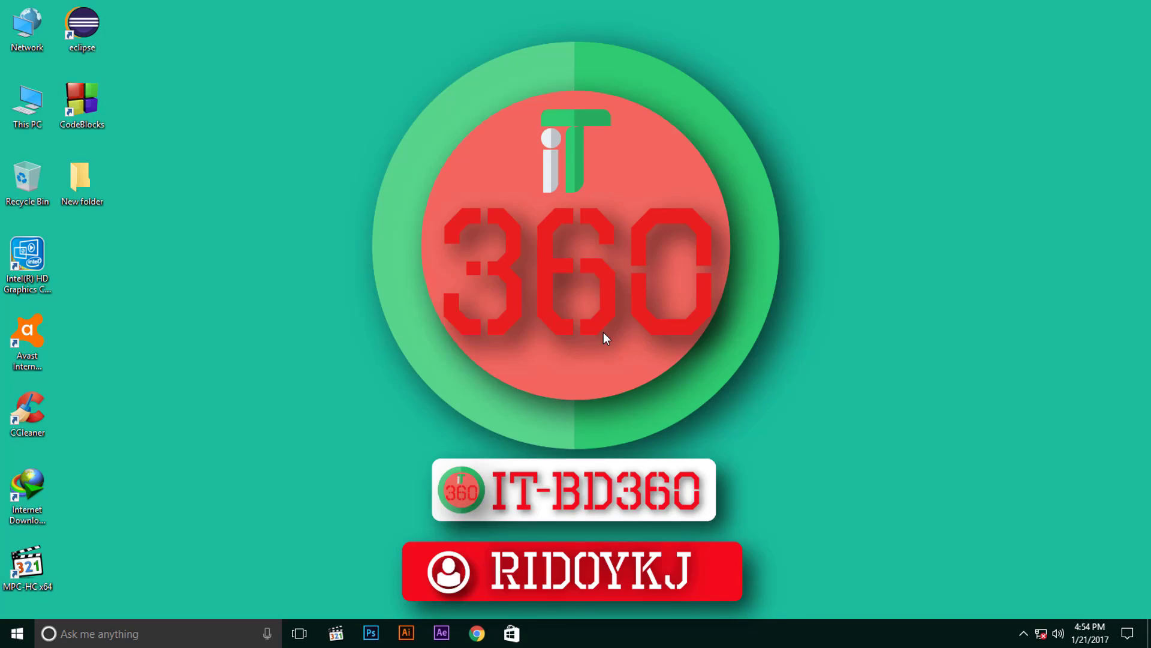